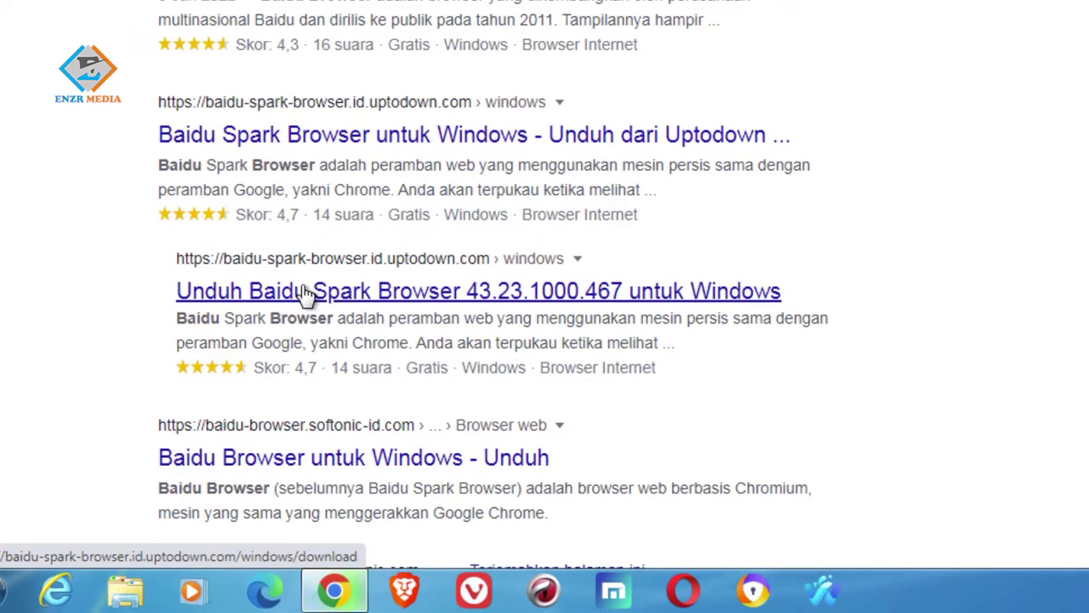
- Download the latest Baidu Spark Browser for Windows from Uptodown and show the installer in its folder
click(308, 152)
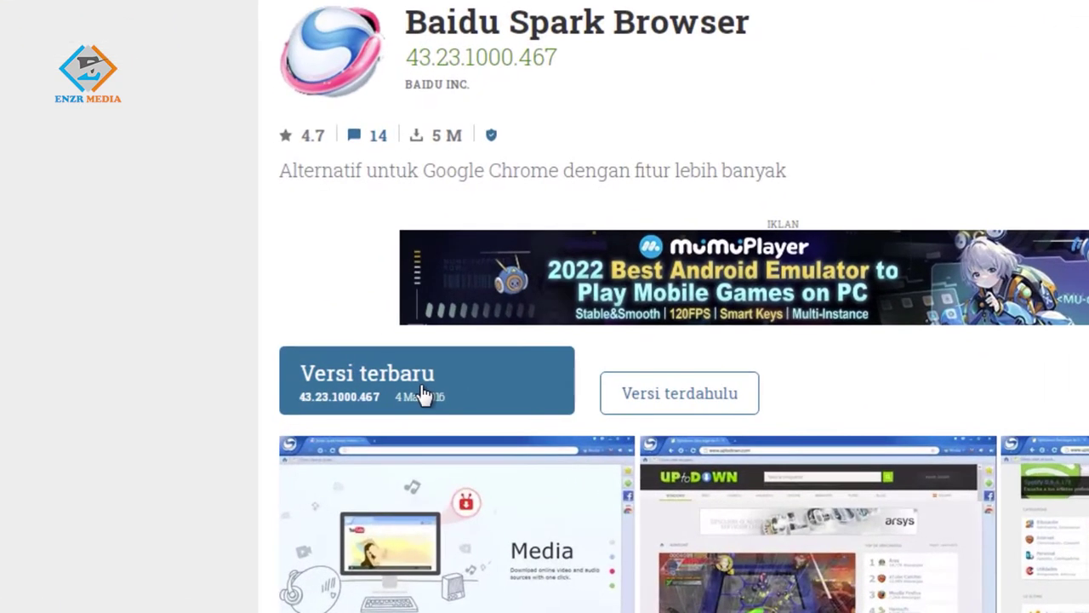
click(423, 396)
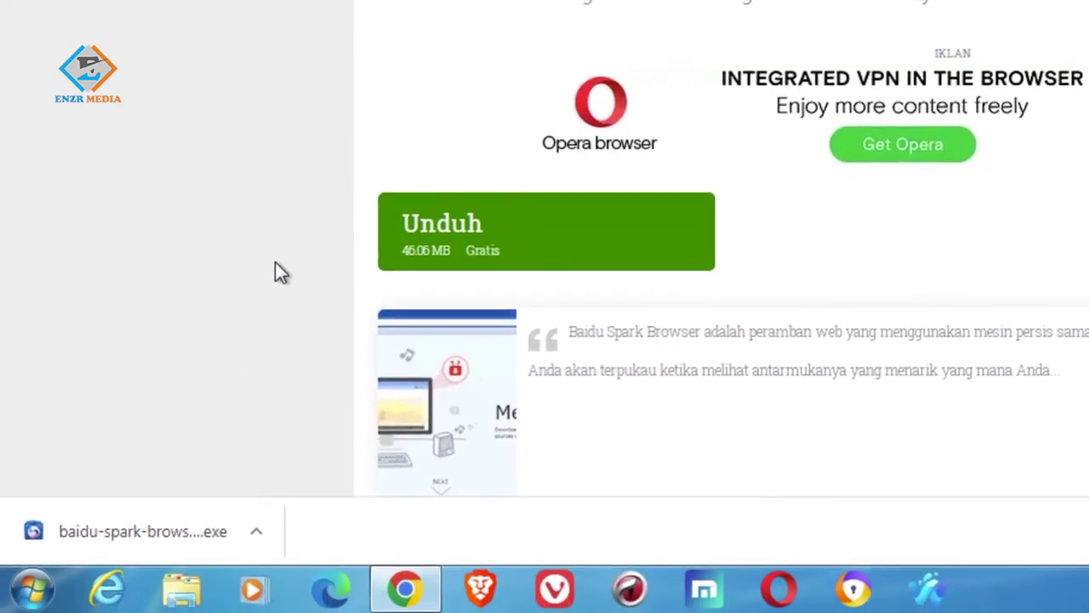
click(265, 533)
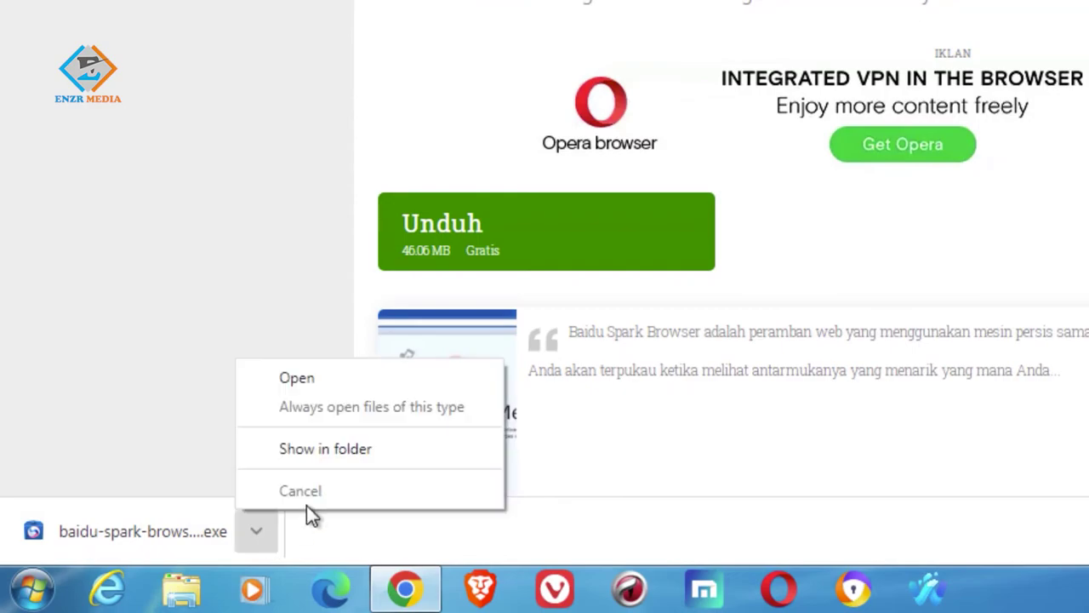
click(333, 465)
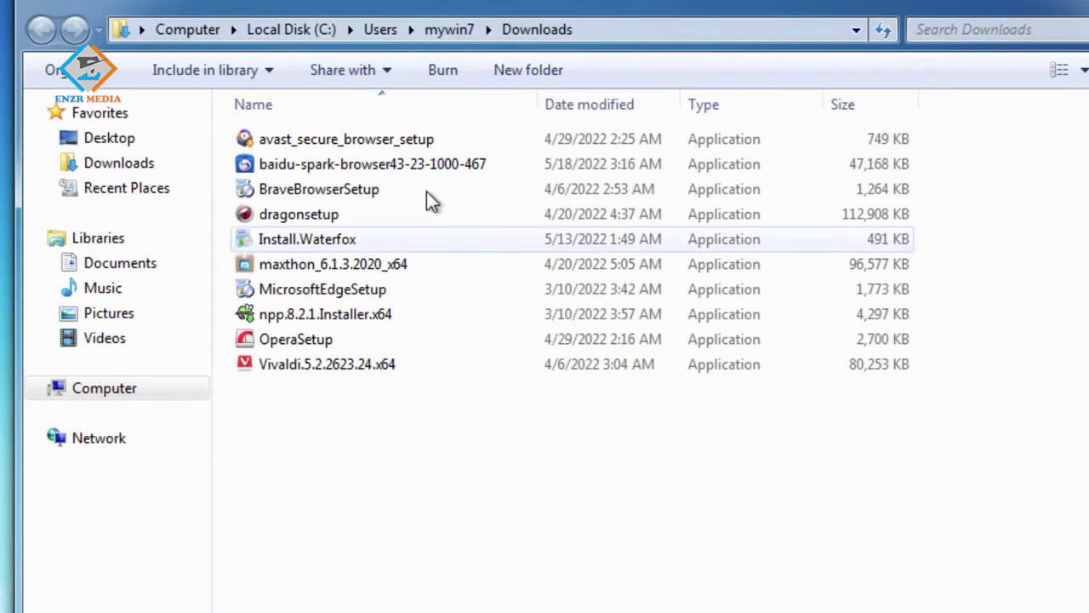
click(411, 165)
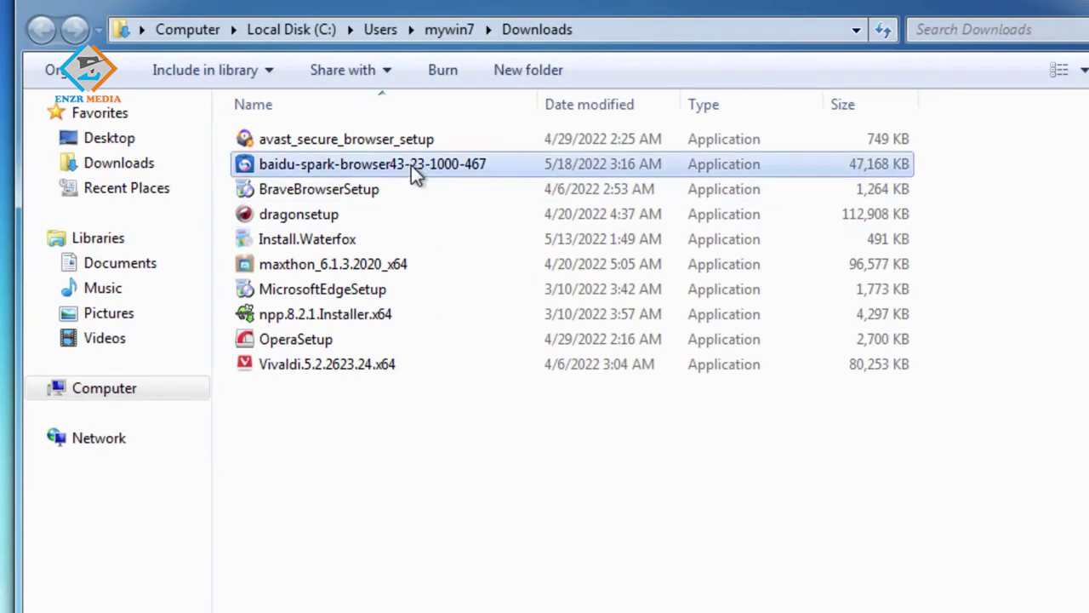
double_click(316, 165)
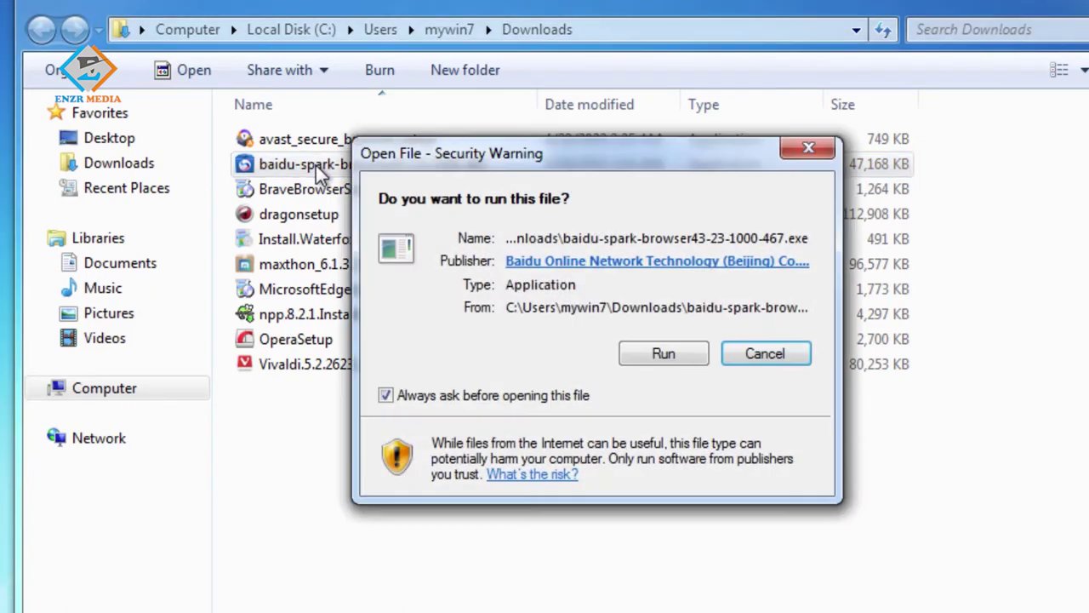
click(661, 356)
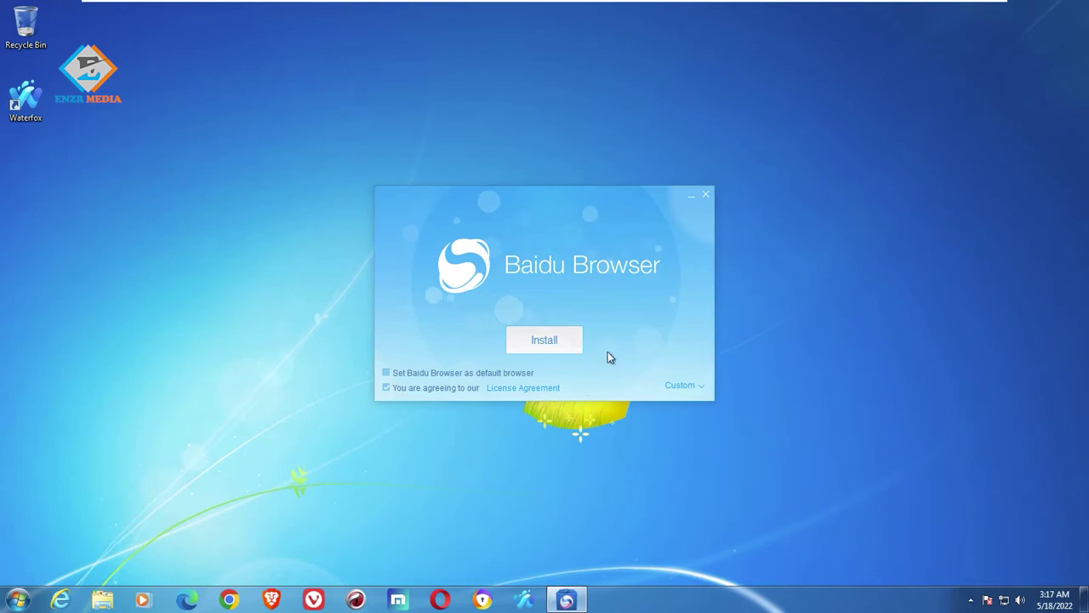
click(700, 387)
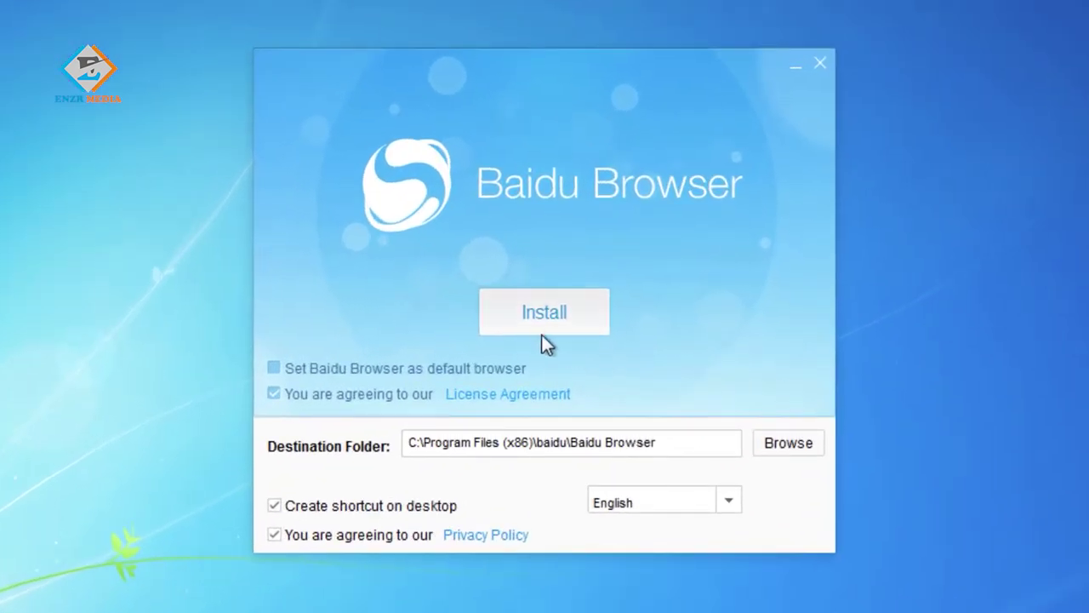
click(538, 308)
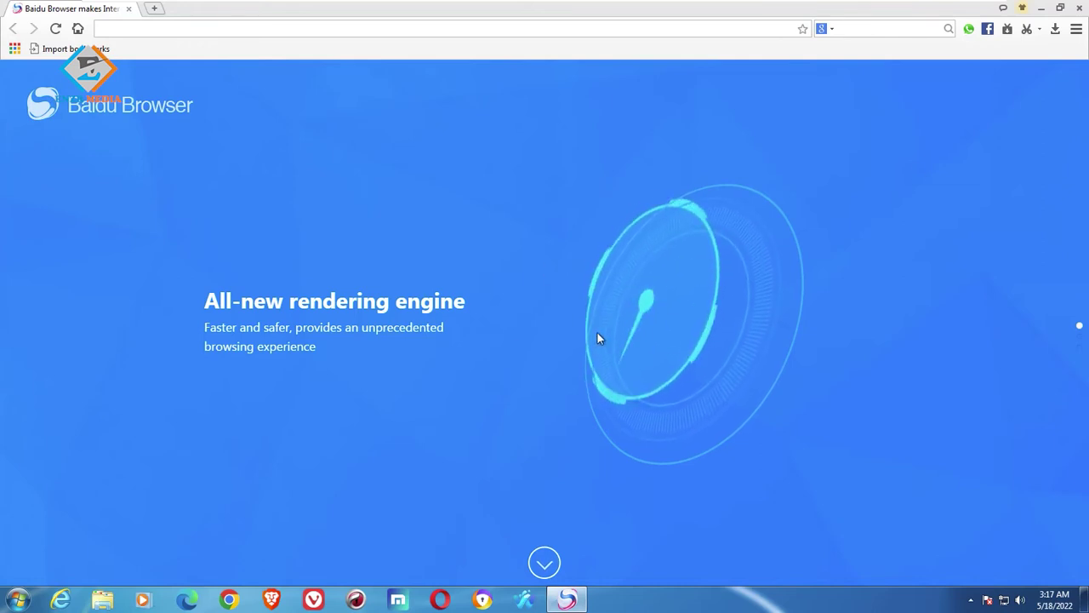
- Look through the feature slides on the Baidu Browser welcome page and return to the first one
scroll(597, 331, down, 1)
scroll(596, 331, up, 1)
scroll(753, 259, down, 1)
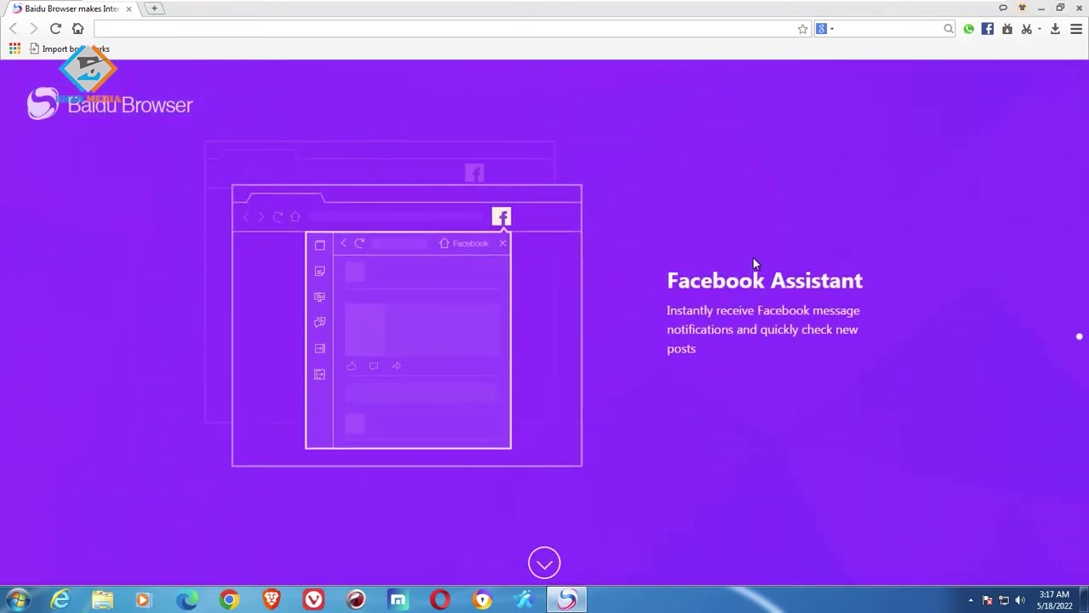
scroll(754, 262, down, 1)
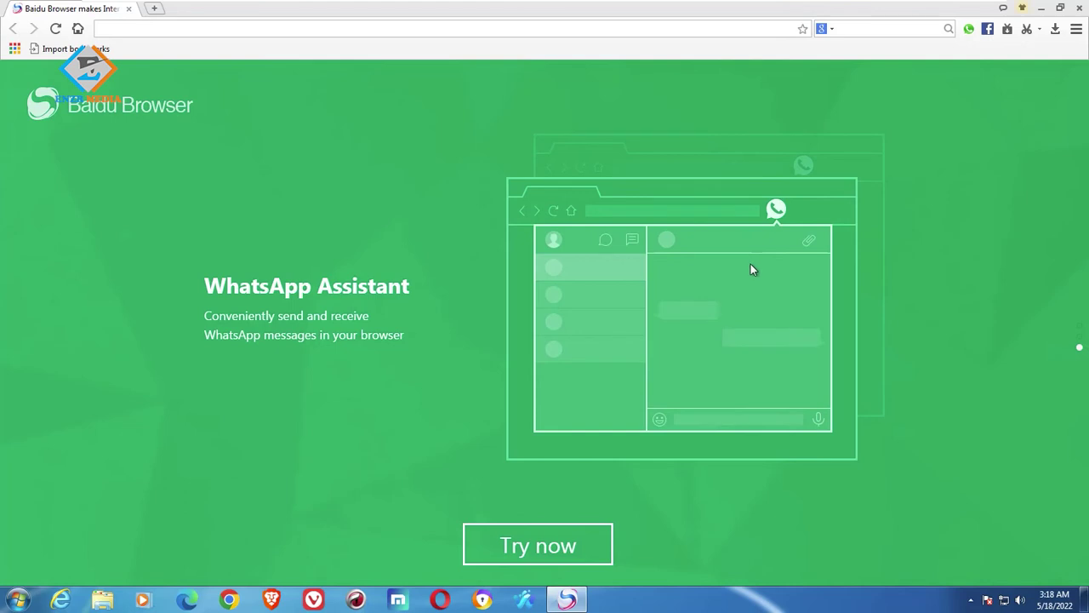
scroll(977, 275, up, 1)
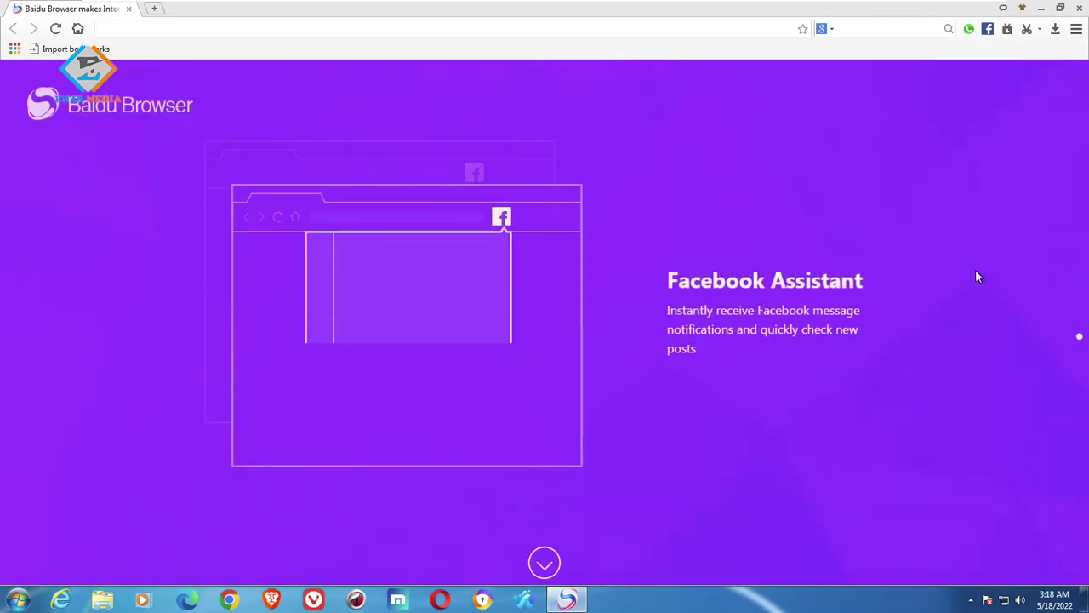
scroll(977, 274, up, 1)
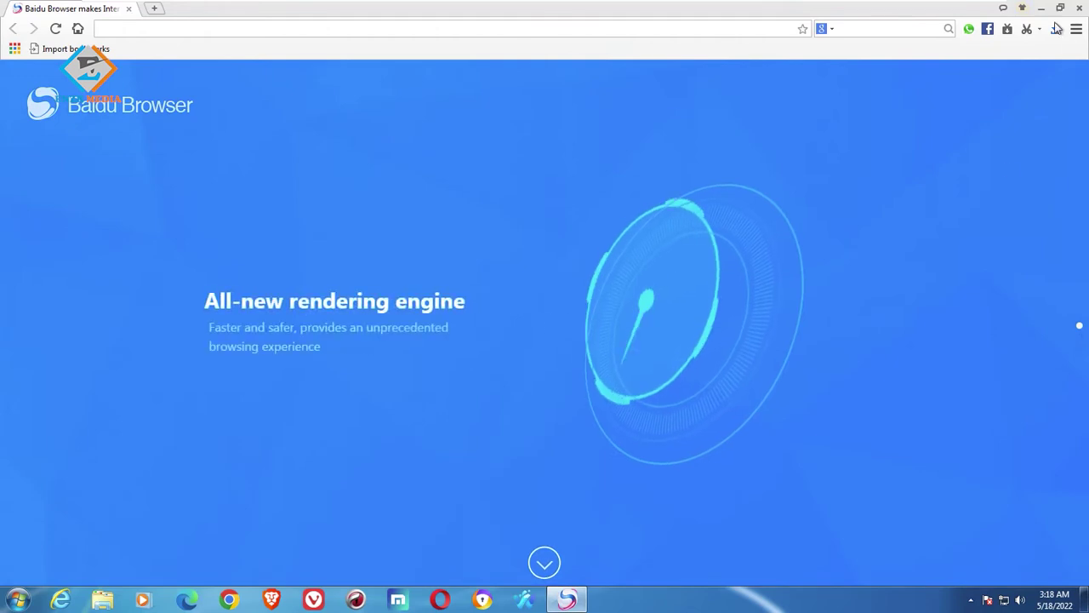
- Restore the maximized browser window, move it clear of the desktop icons and enlarge it down to the taskbar
click(1059, 7)
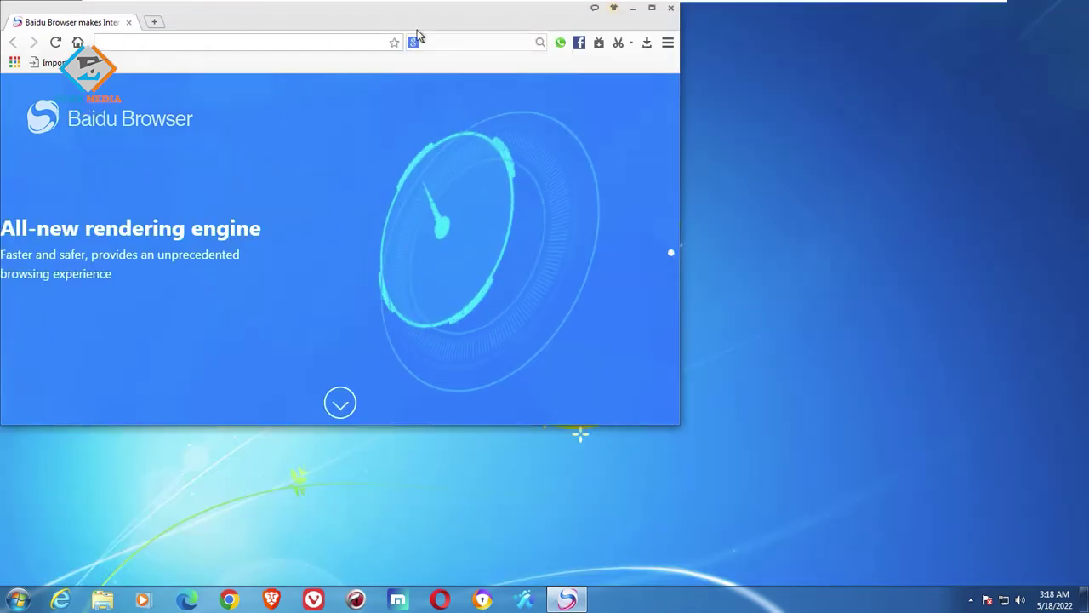
drag(402, 14, 517, 15)
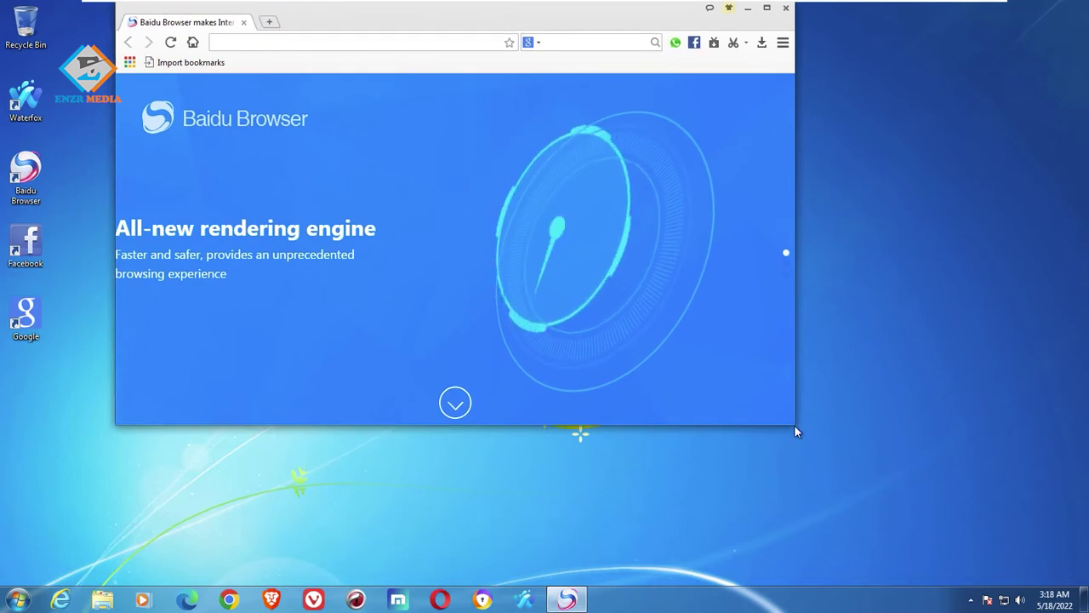
drag(798, 422, 954, 591)
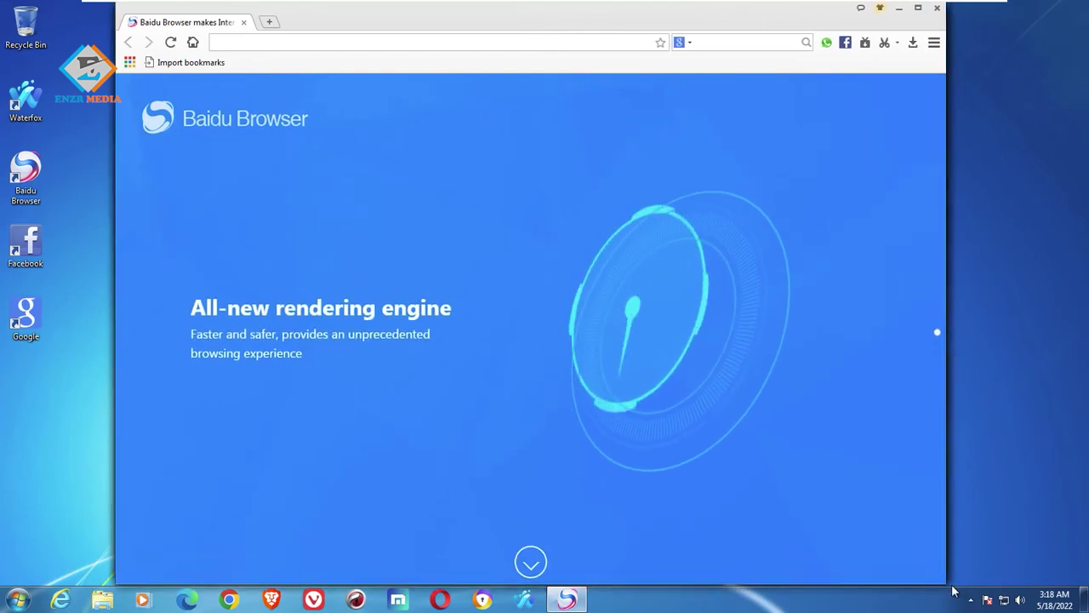
drag(446, 19, 456, 19)
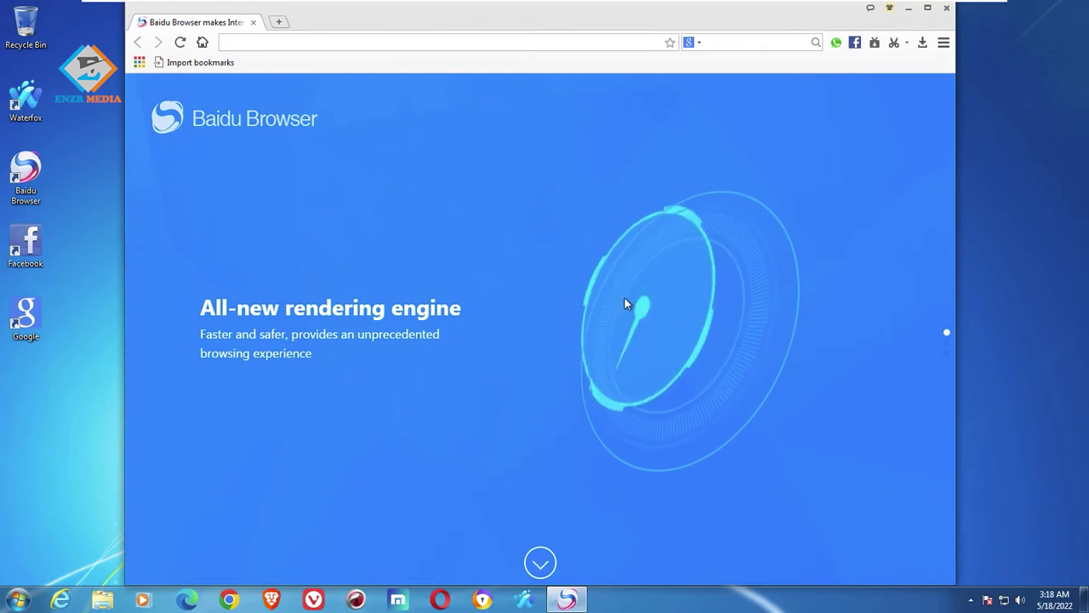
- Open the browser's settings and review the general options and the installed extensions
click(943, 42)
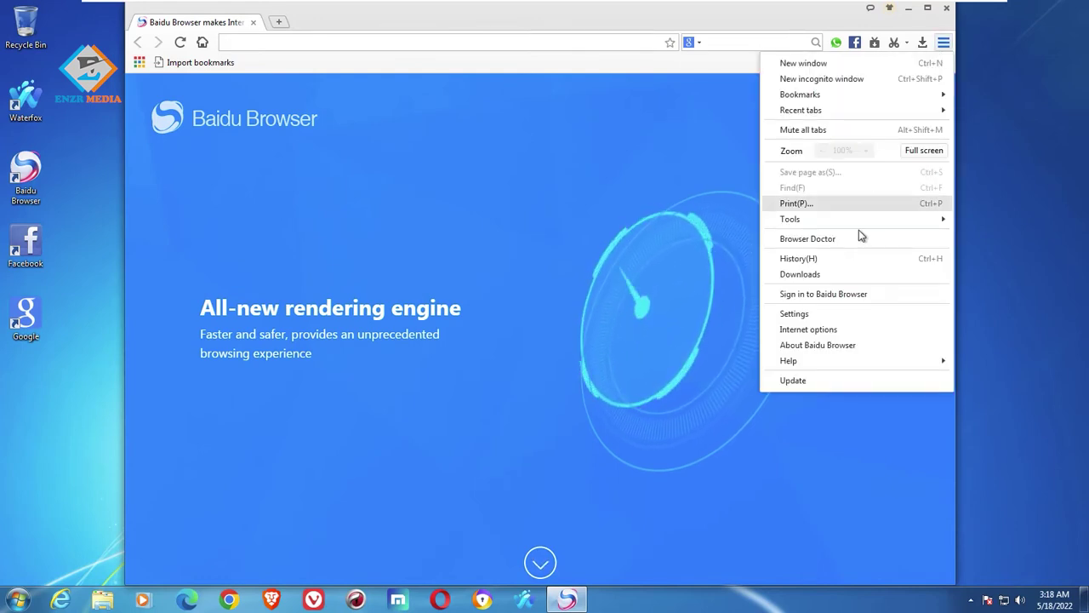
click(823, 314)
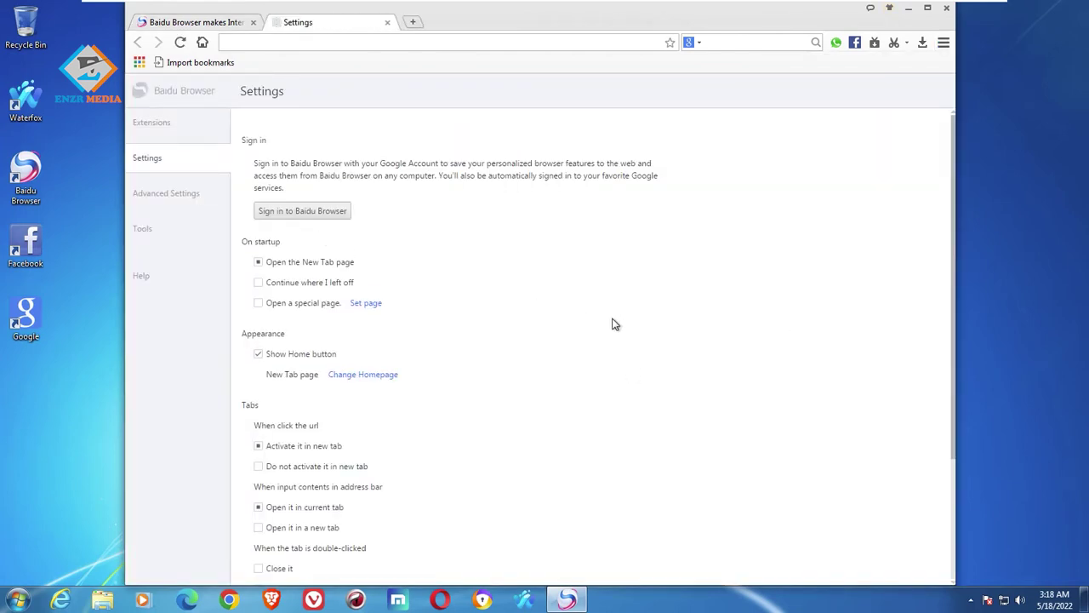
scroll(615, 325, down, 2)
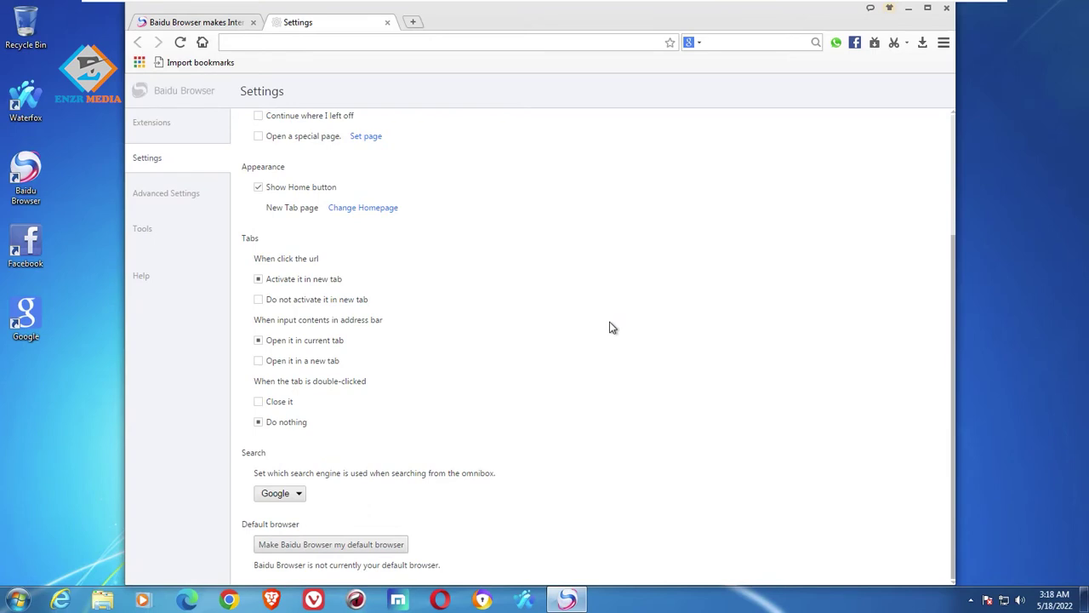
scroll(612, 327, up, 2)
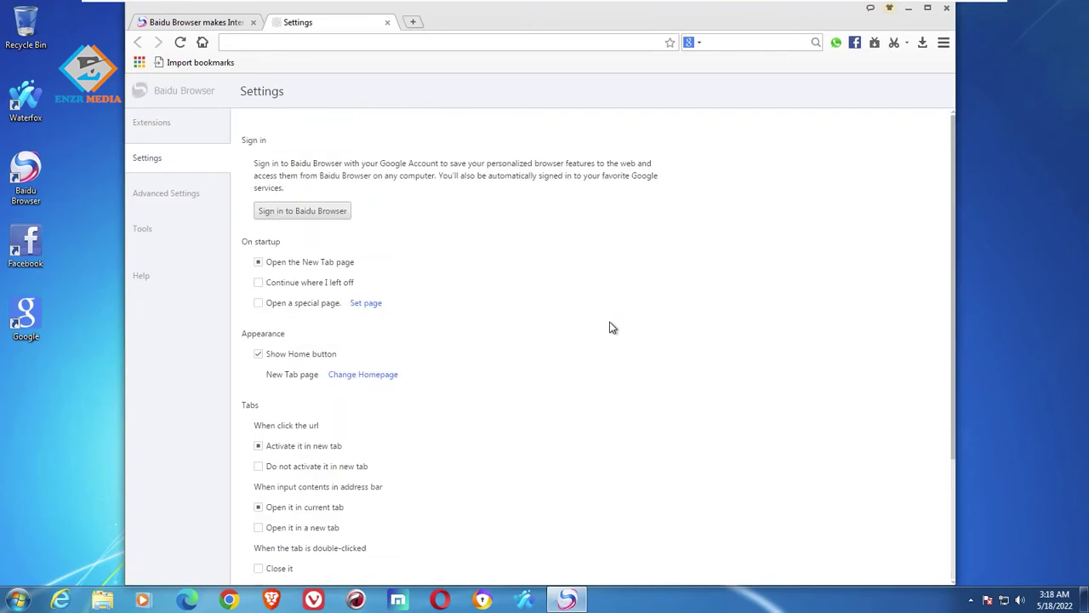
click(176, 134)
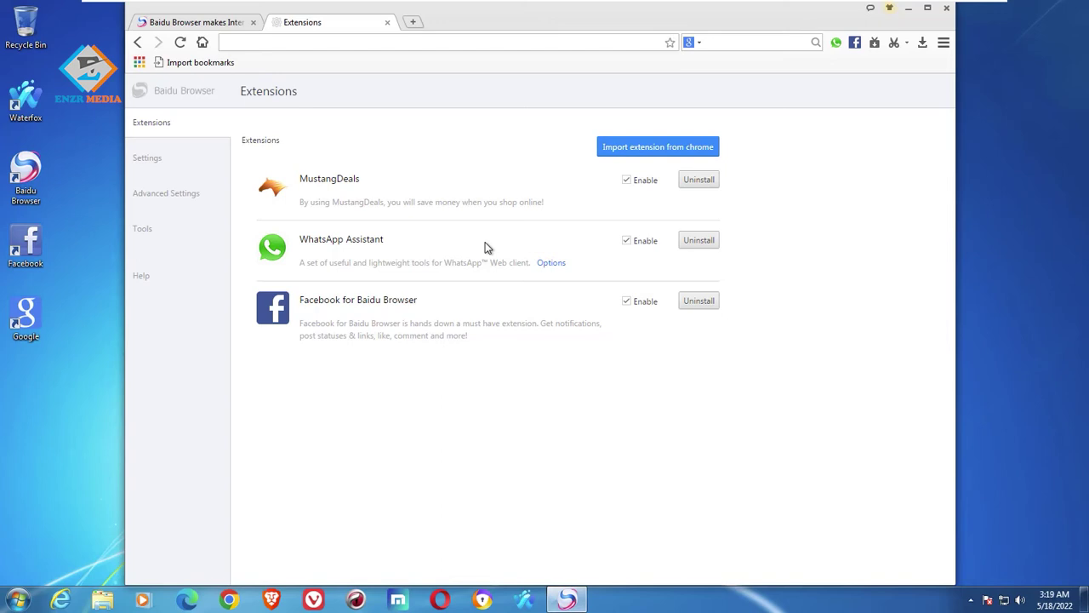
click(162, 160)
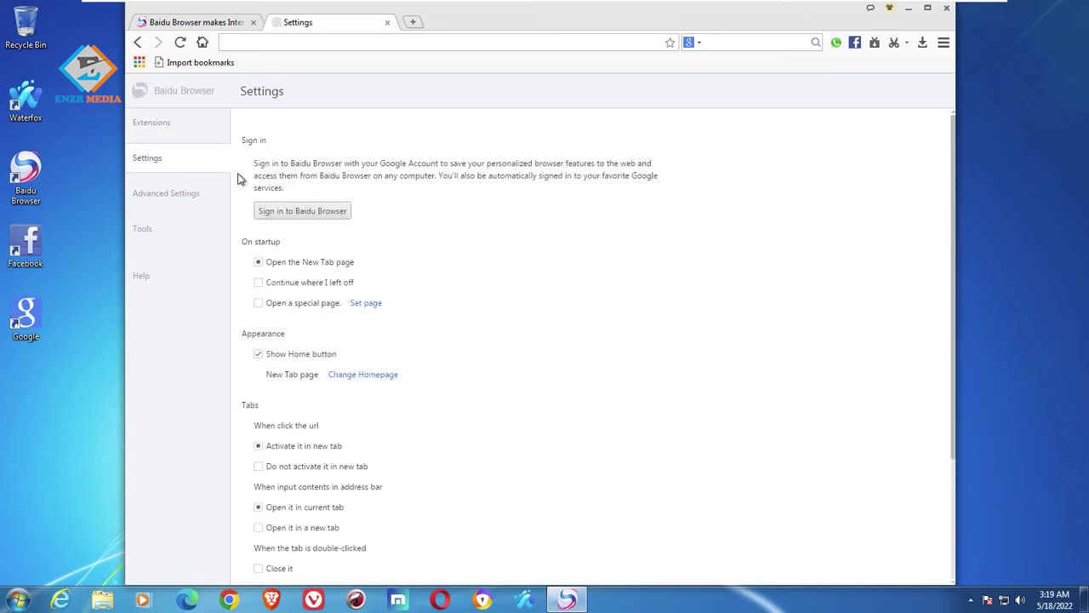
scroll(552, 304, down, 3)
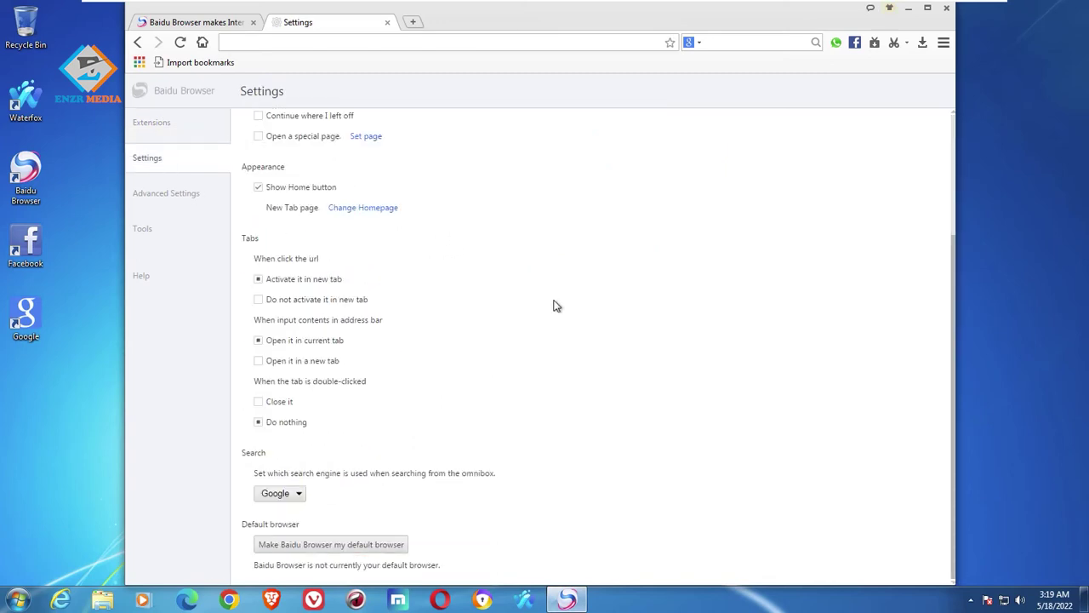
- Review the advanced settings, mouse gesture tools, version information and extensions, and close the settings tab
click(168, 194)
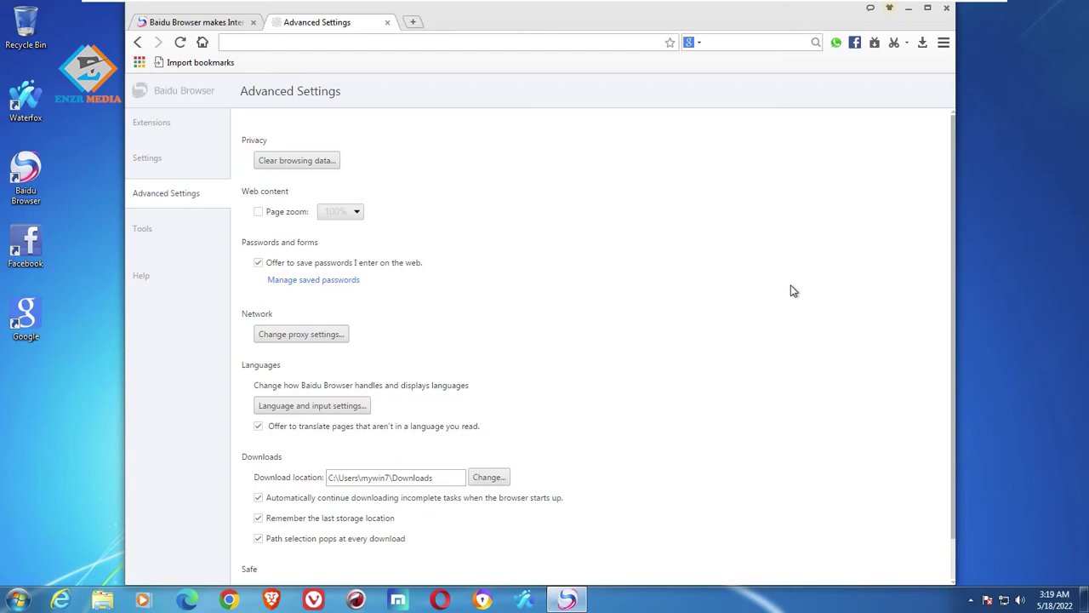
scroll(642, 302, down, 2)
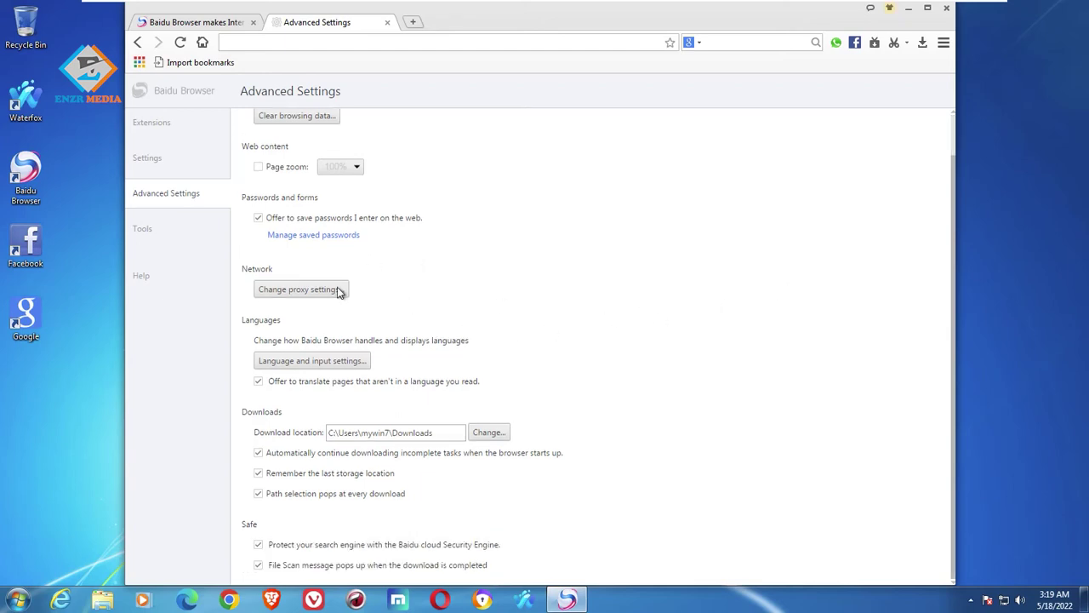
click(162, 235)
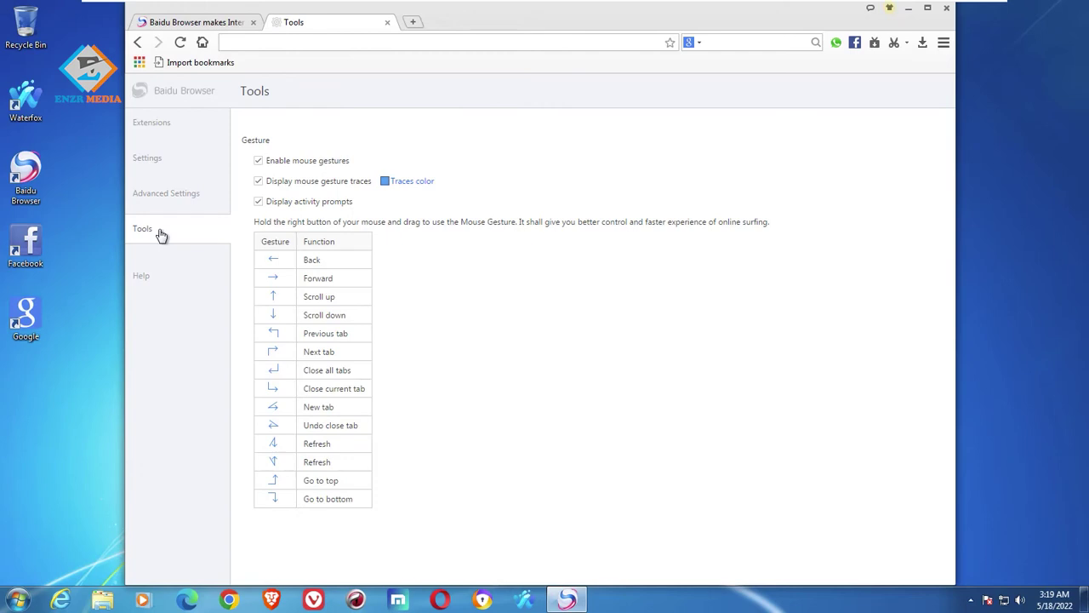
click(151, 278)
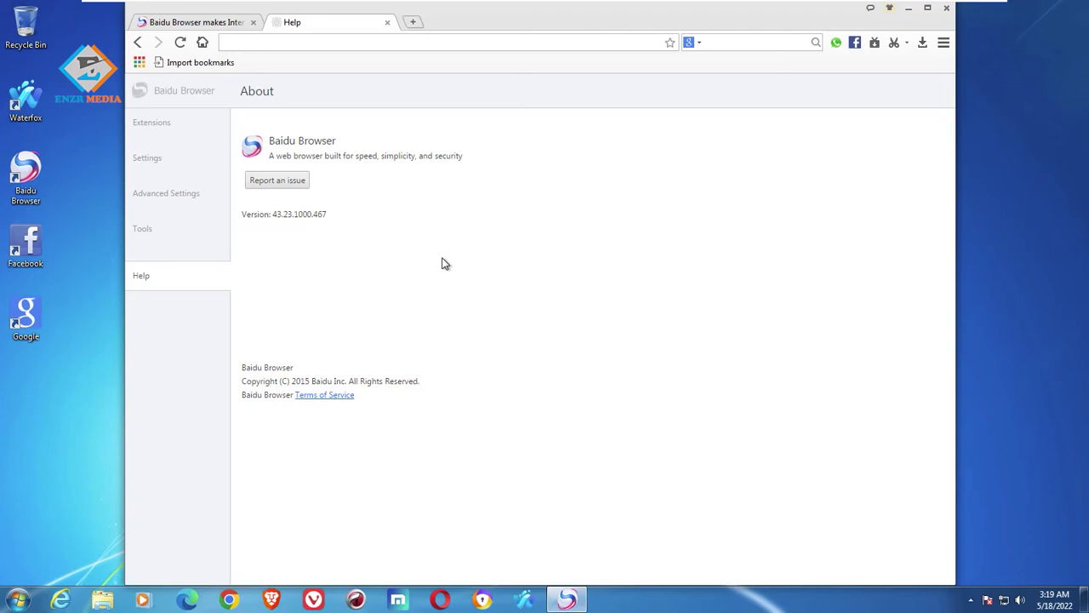
click(146, 122)
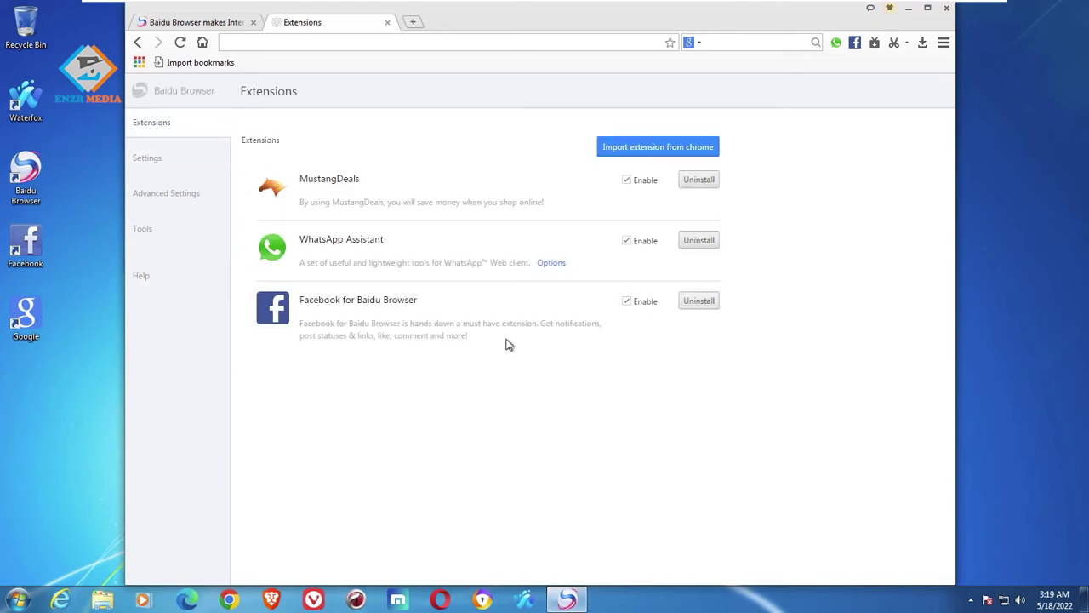
click(387, 23)
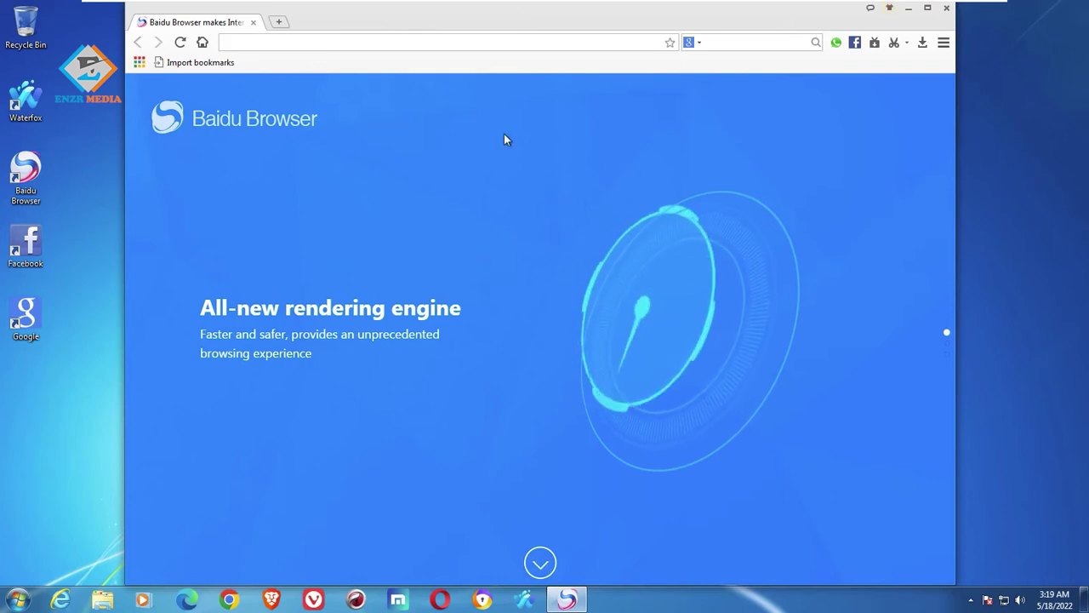
- Open youtube.com, dismiss the Facebook sharing prompt and browse the videos on the home page
click(416, 44)
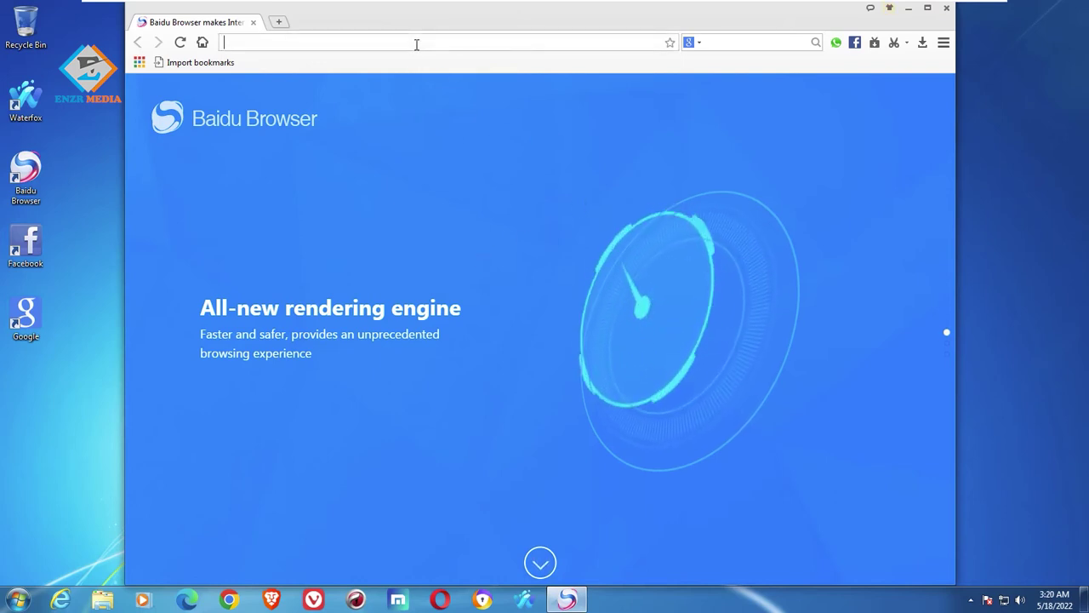
text(youtube.com)
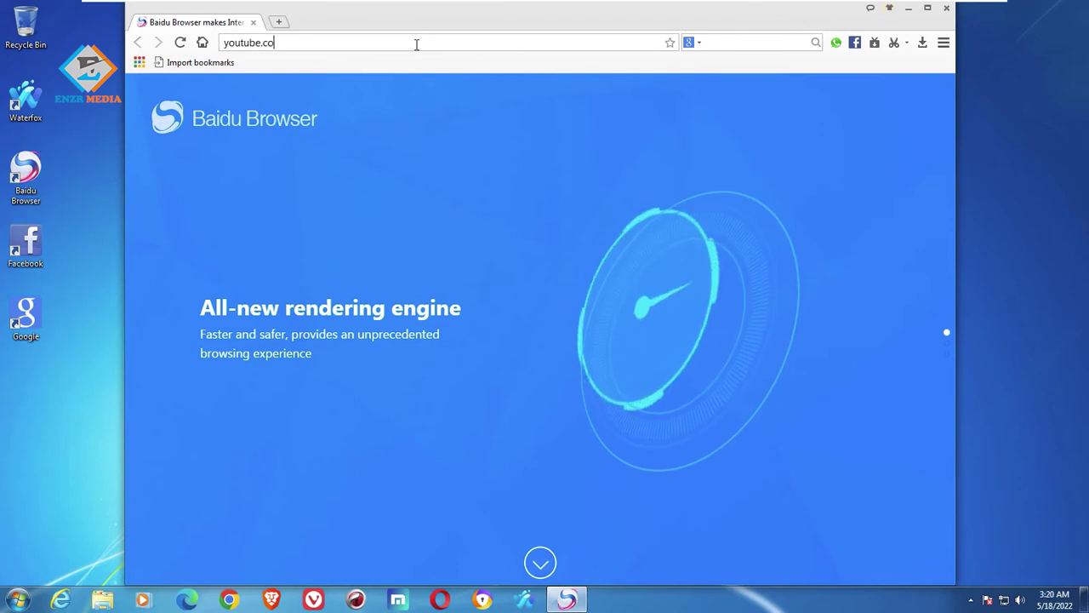
key(Return)
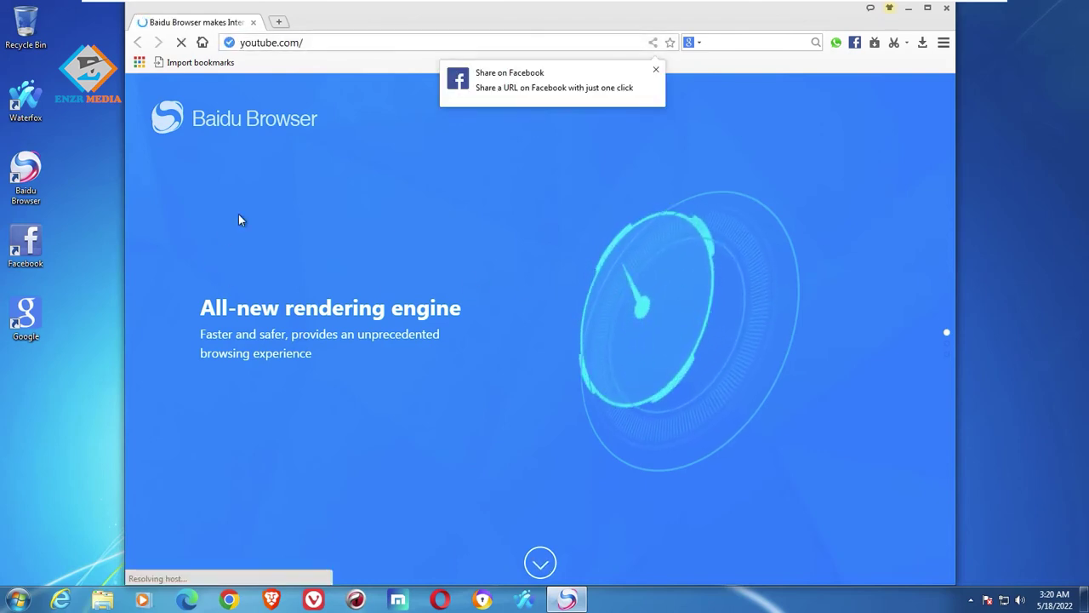
click(656, 70)
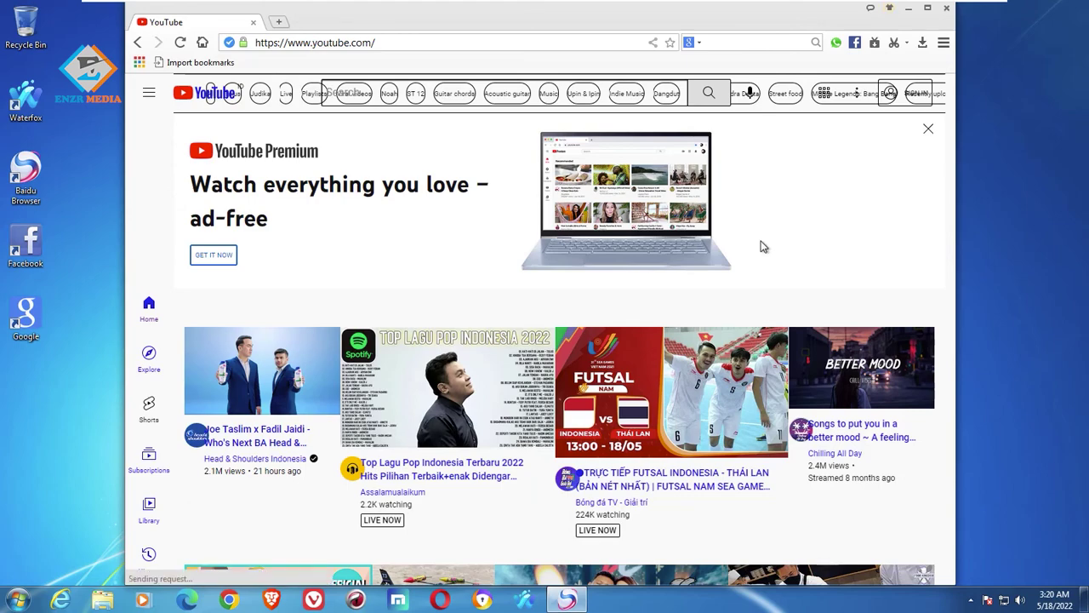
scroll(761, 246, down, 10)
scroll(761, 246, down, 1)
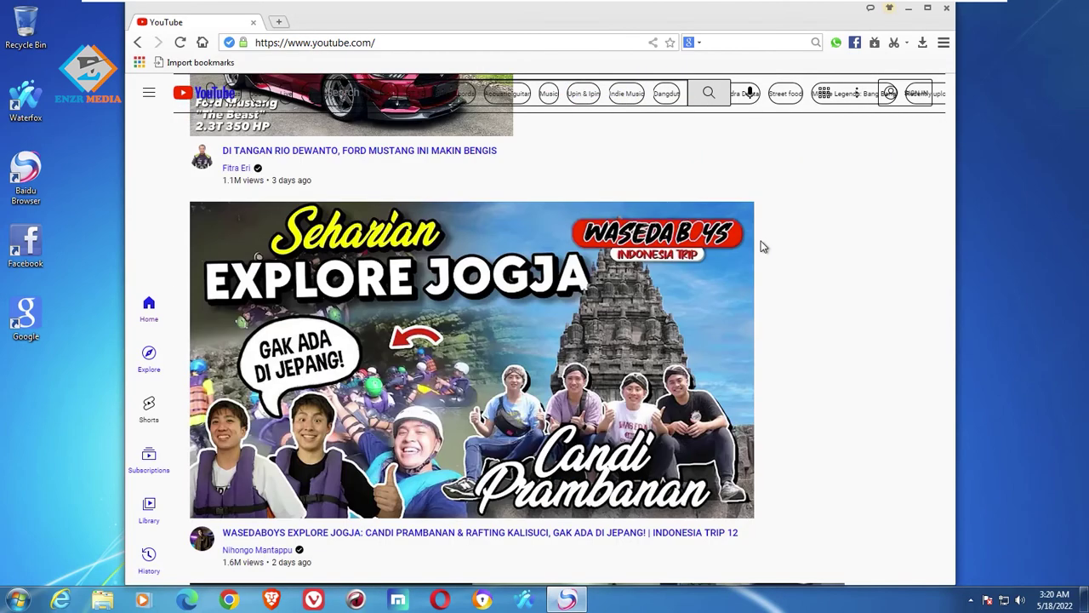
- Browse further through the YouTube home page videos, return to the start of the page and reload youtube.com
scroll(761, 246, down, 5)
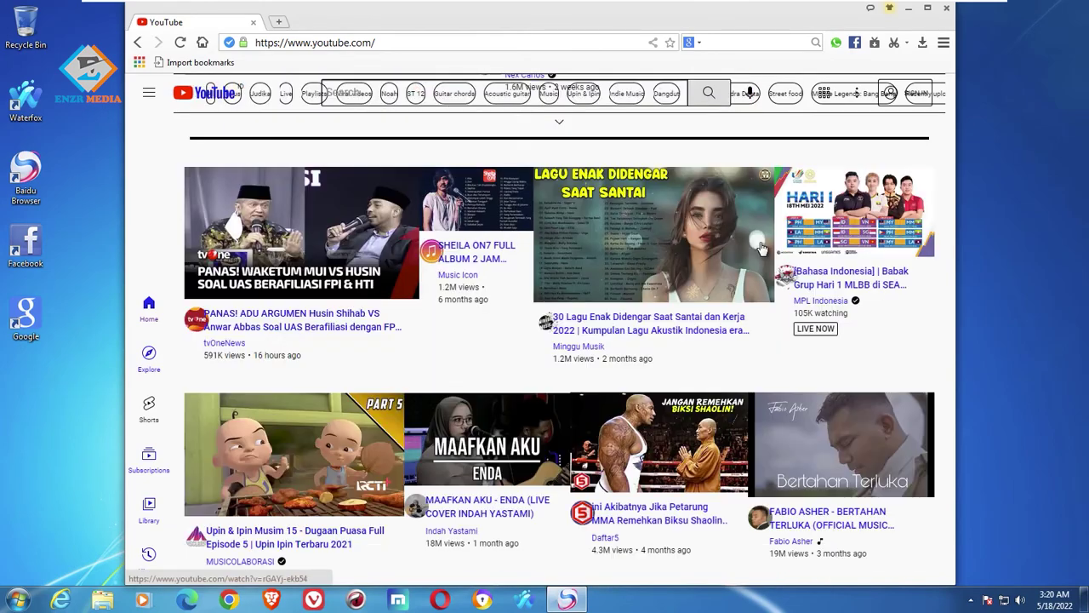
scroll(761, 246, down, 10)
scroll(761, 246, up, 5)
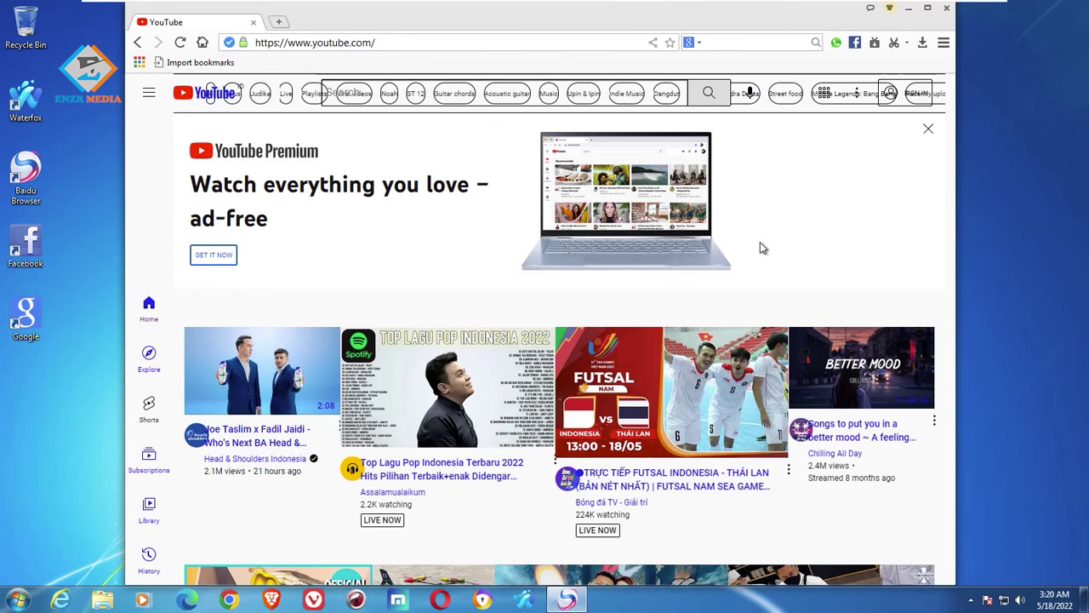
click(522, 36)
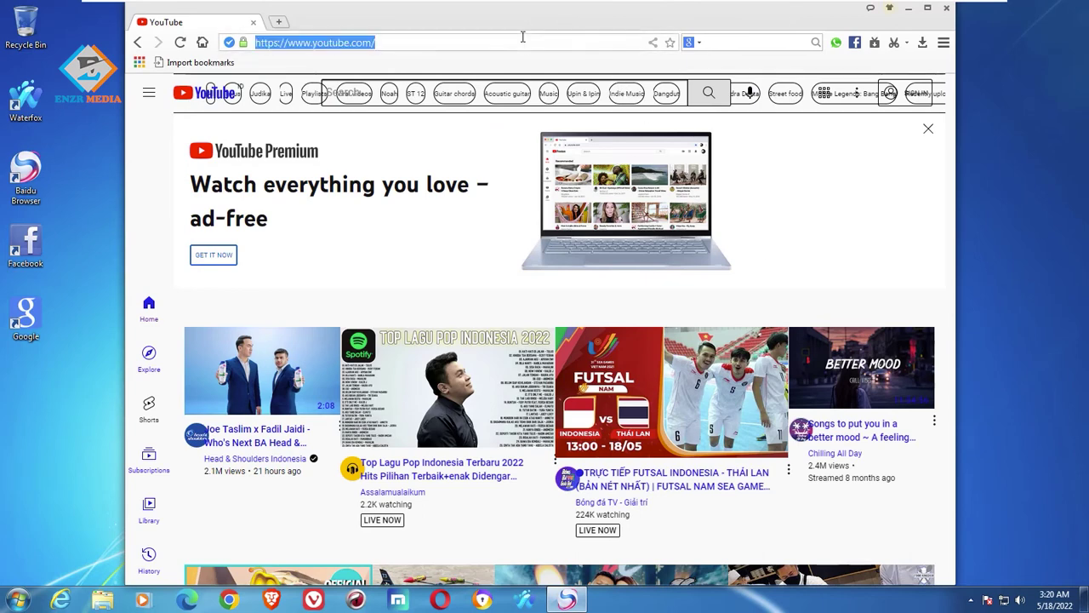
key(Return)
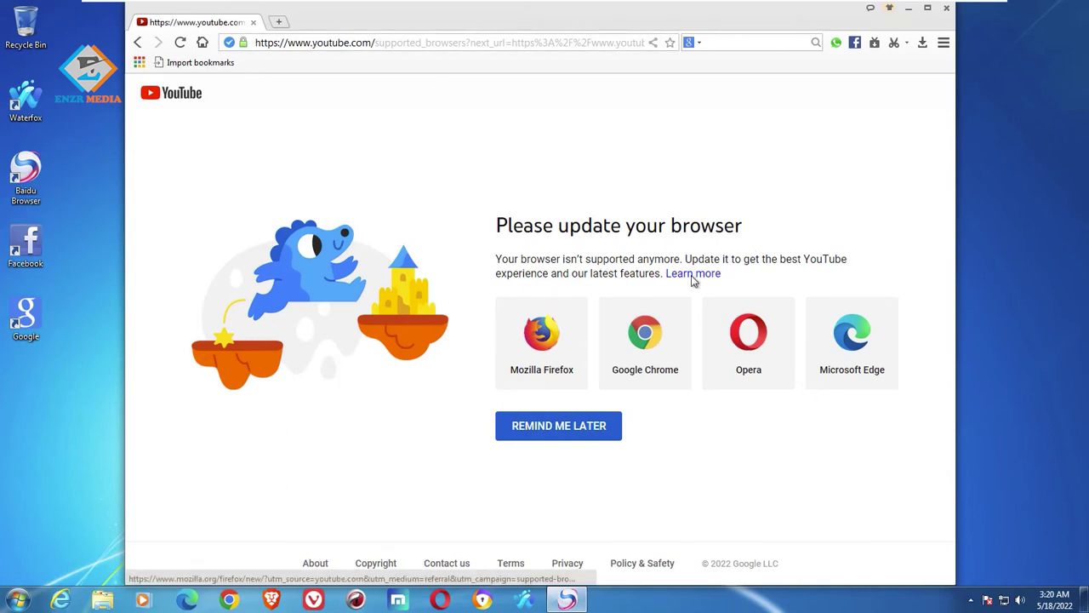
double_click(430, 175)
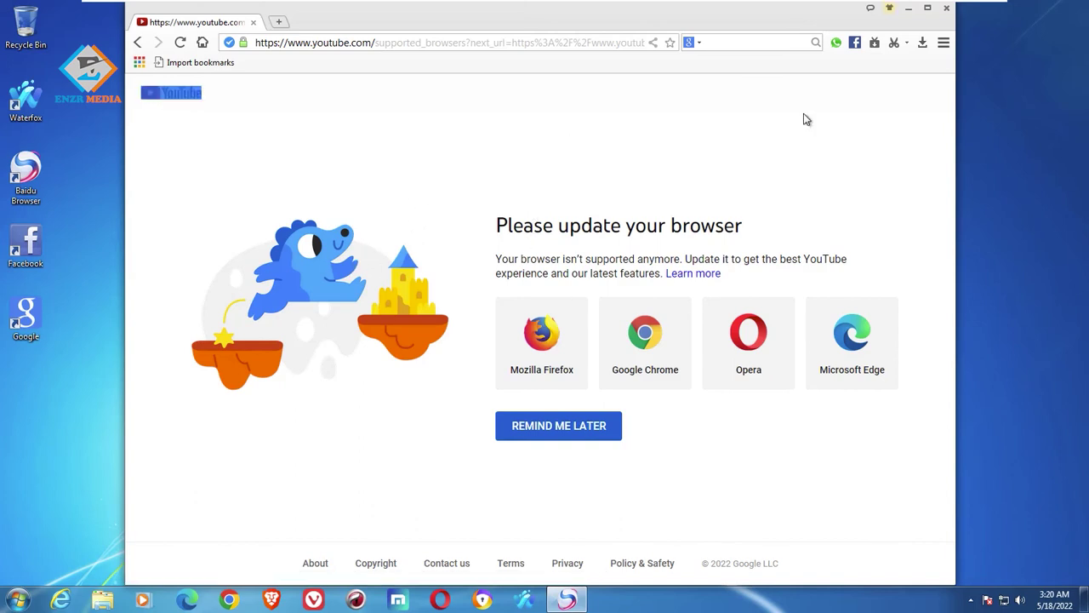
double_click(804, 114)
click(799, 116)
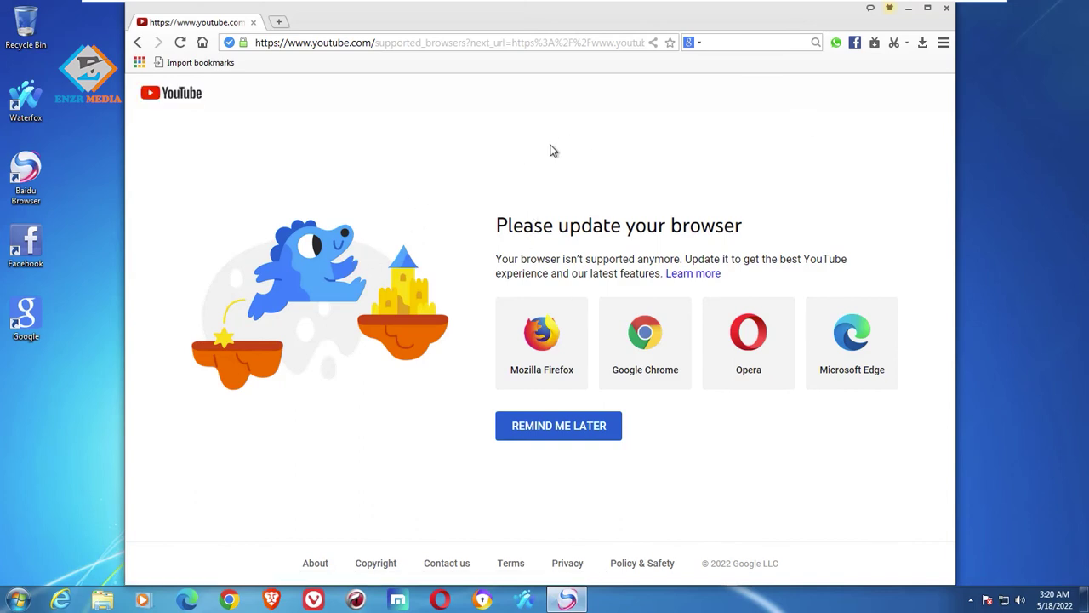
- Look through the browser's help options and view the general Internet options, then close the Internet Properties dialog
click(943, 45)
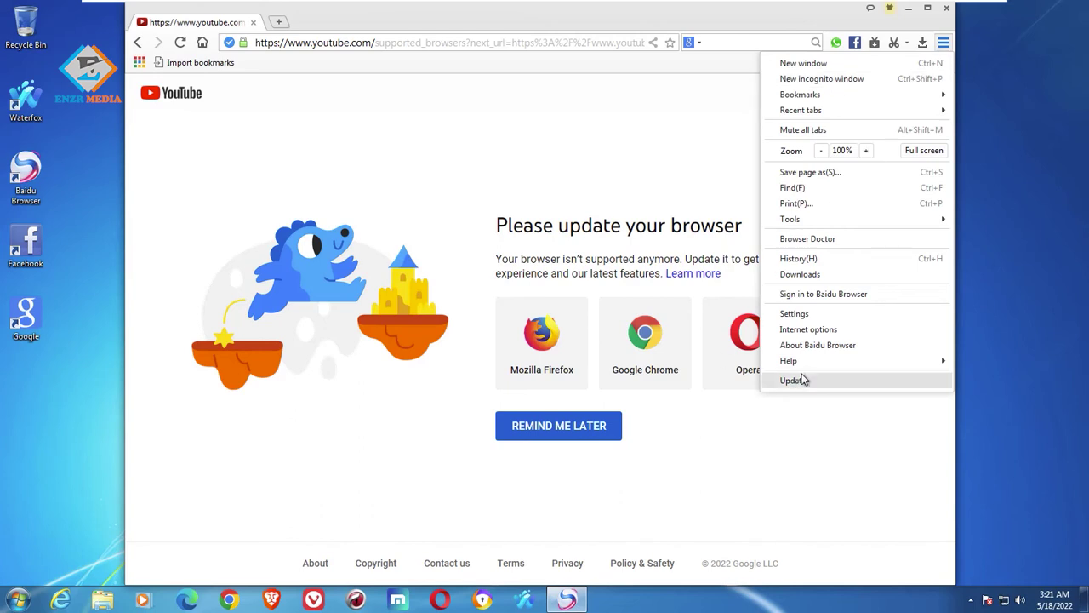
mouse_move(809, 359)
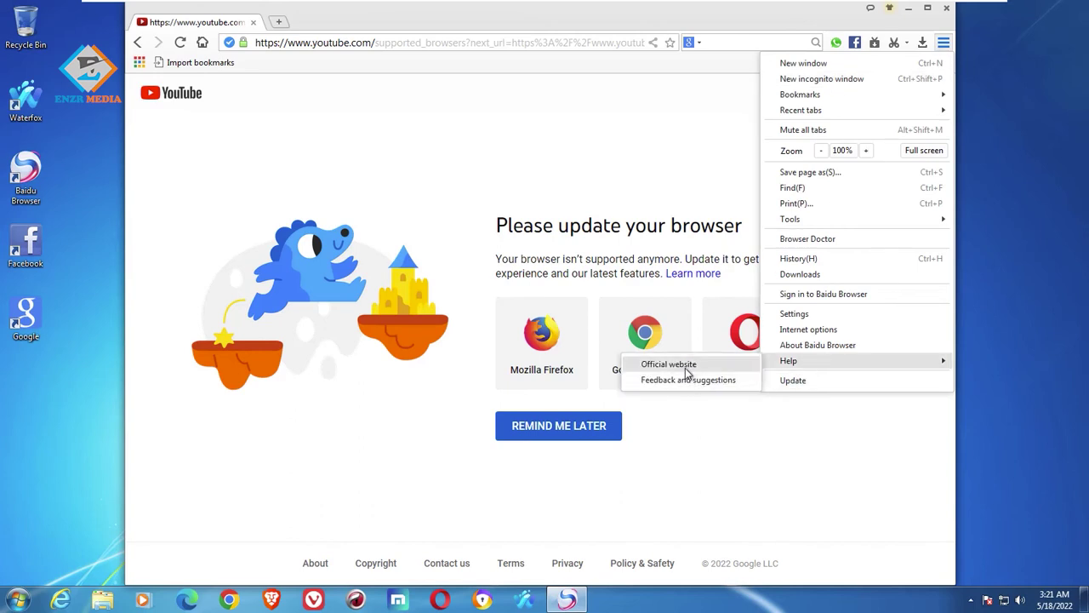
click(813, 332)
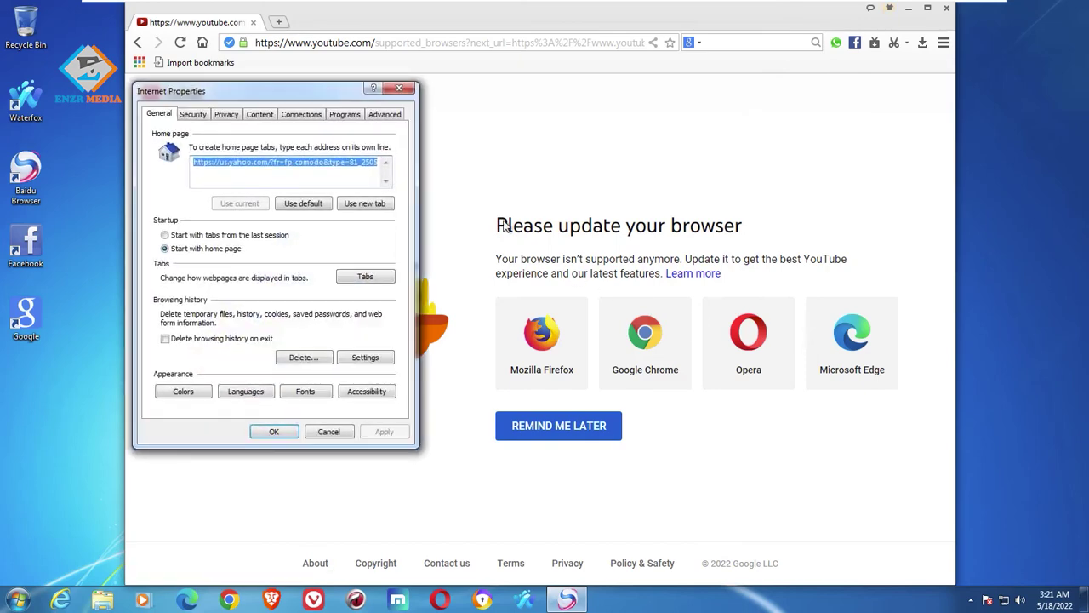
click(400, 89)
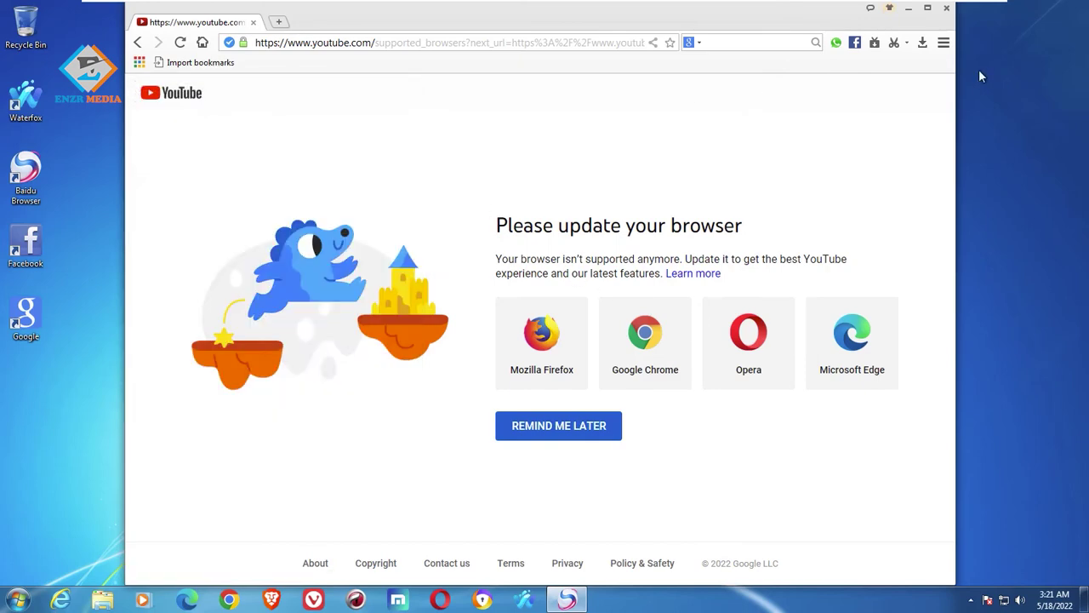
- Try to update Baidu Browser by downloading it from its site, and keep only the spark.baidu.com tab open in Opera
click(944, 43)
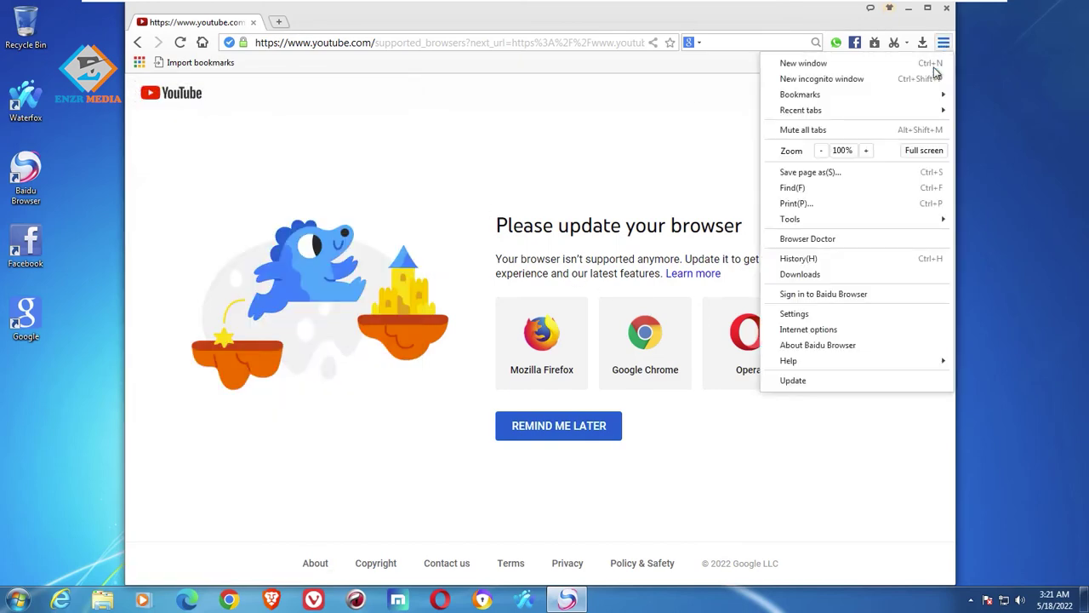
click(791, 381)
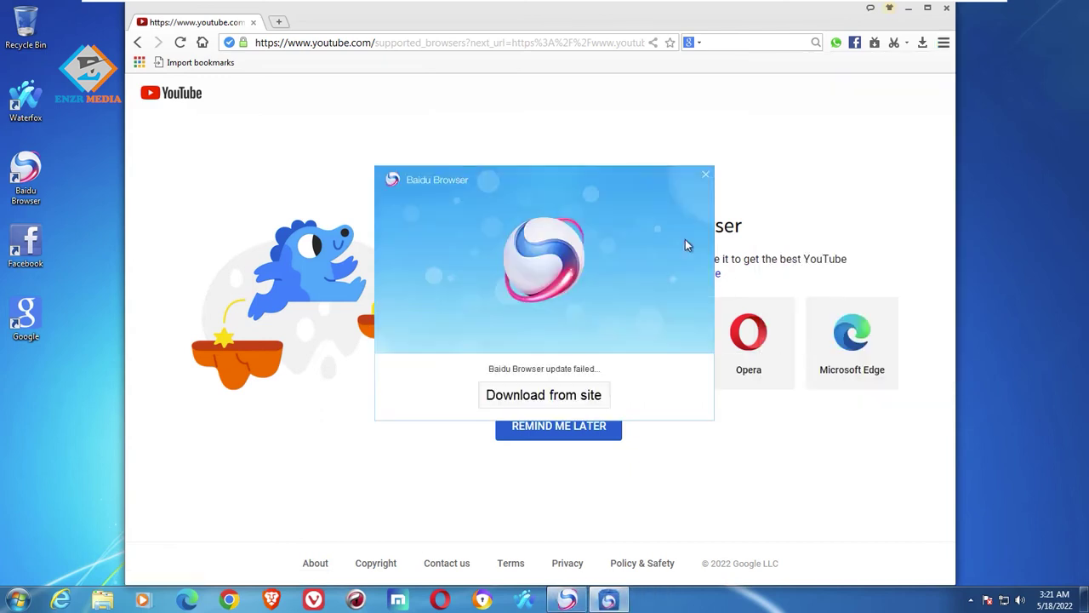
click(543, 394)
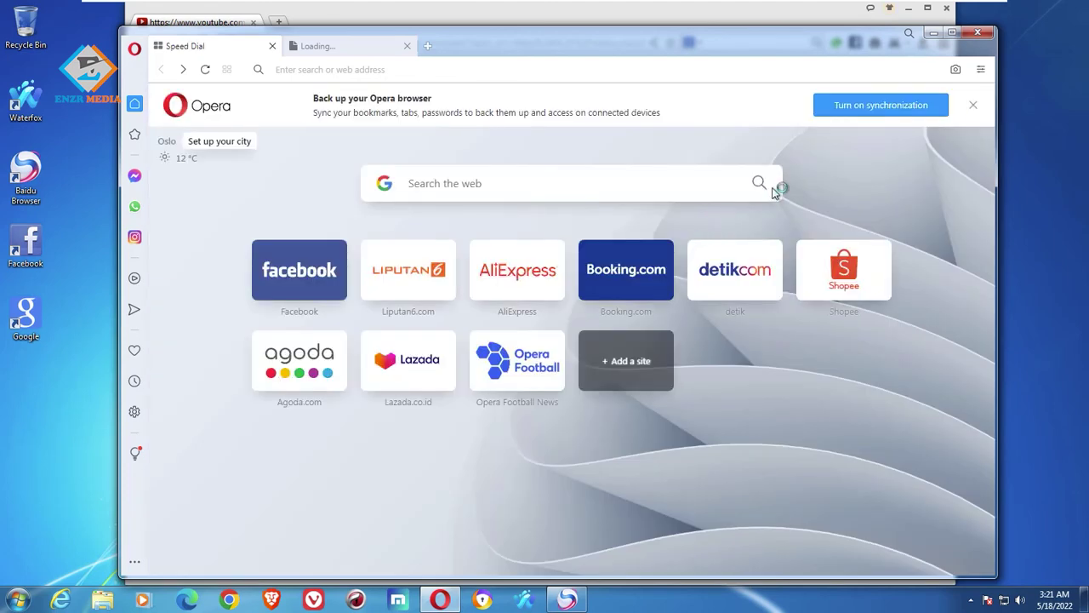
click(343, 44)
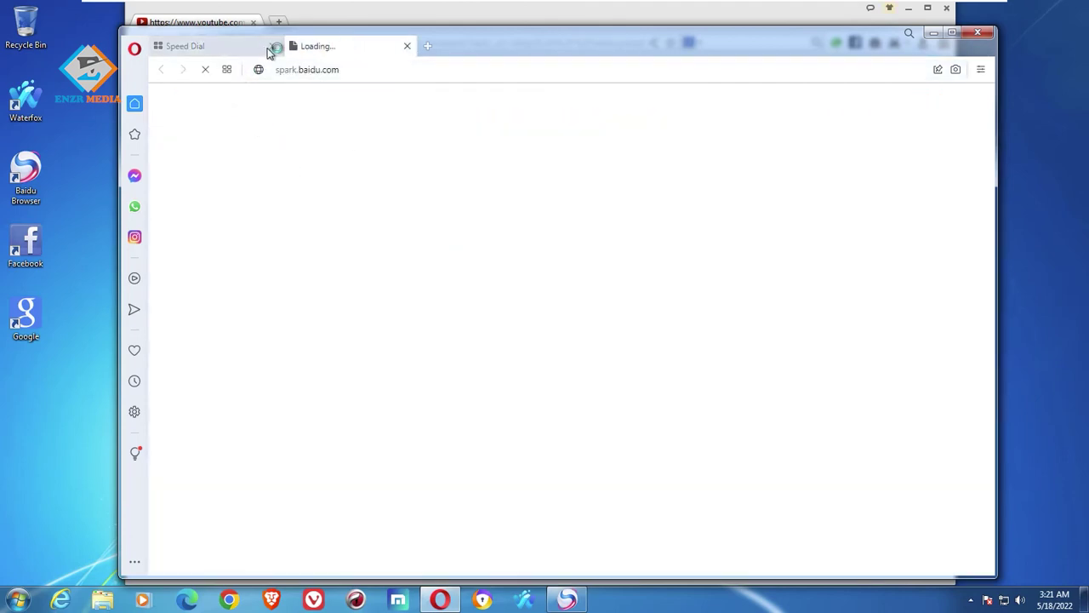
click(270, 47)
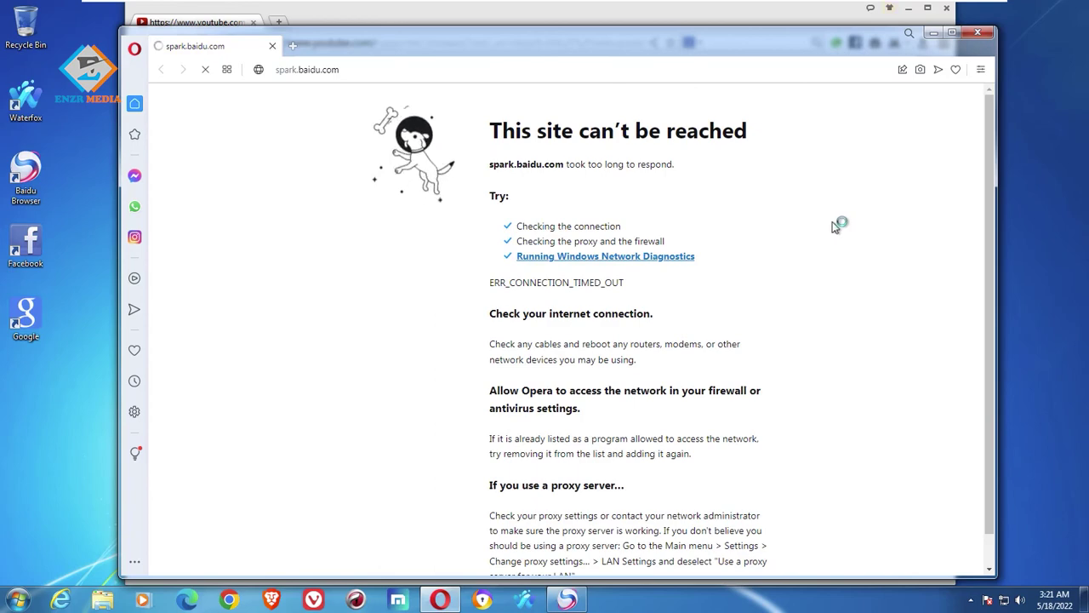
- Close Opera and accept making Baidu Browser the default web browser
click(977, 33)
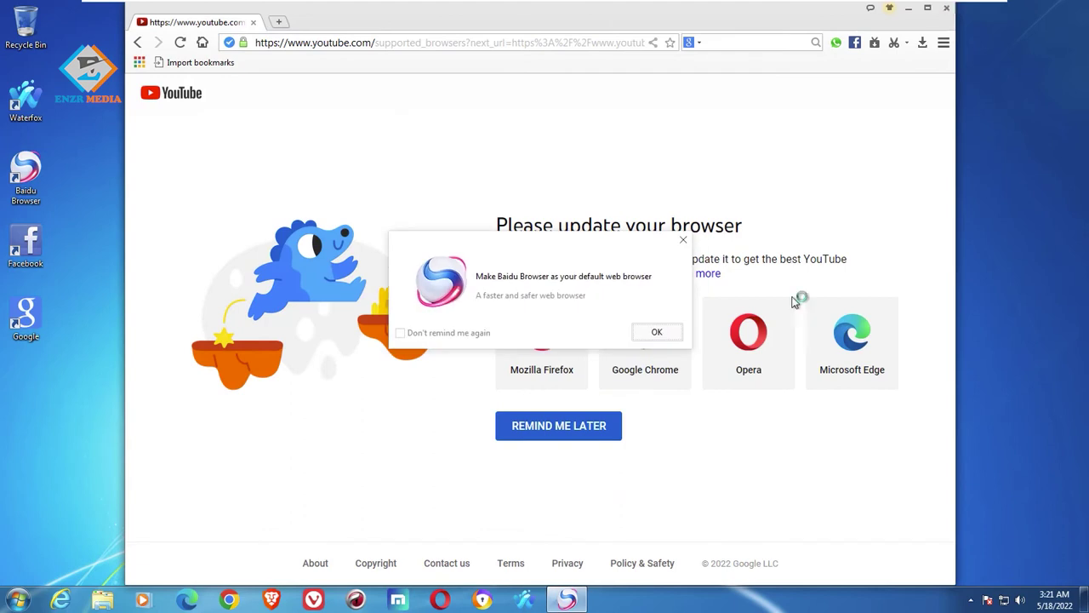
click(657, 334)
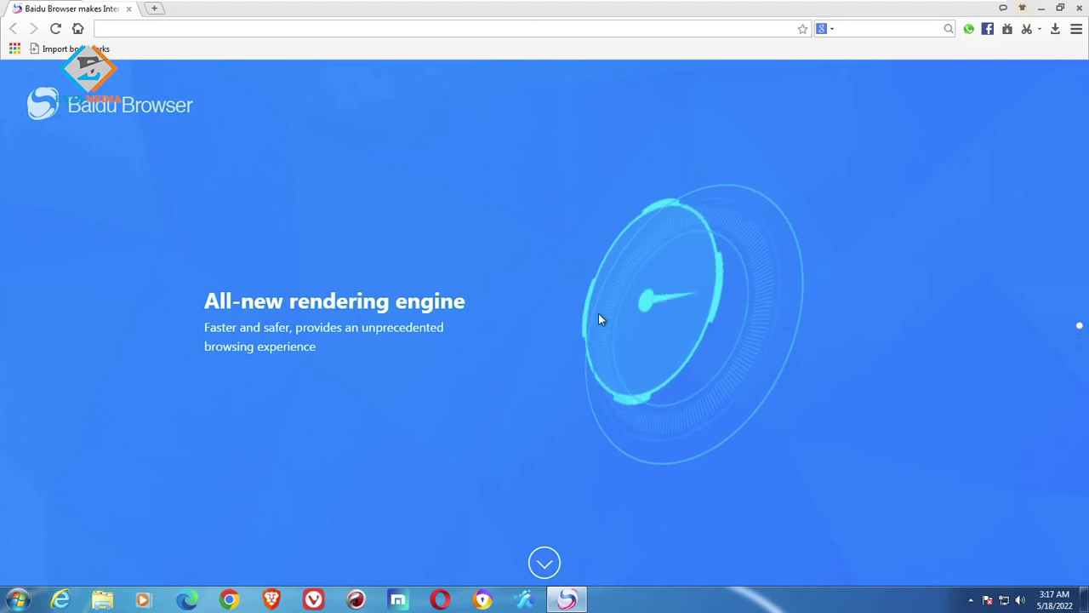
- View the introduction slides on the rendering engine, Facebook Assistant and WhatsApp Assistant, and restore the maximized browser window
scroll(597, 331, down, 1)
scroll(597, 335, up, 1)
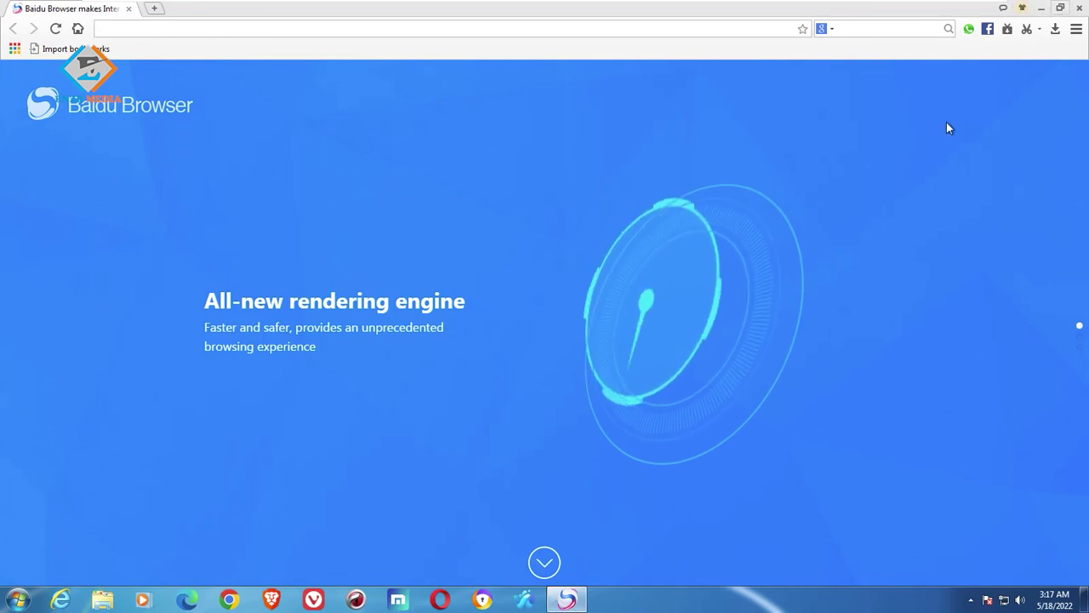
scroll(754, 263, down, 1)
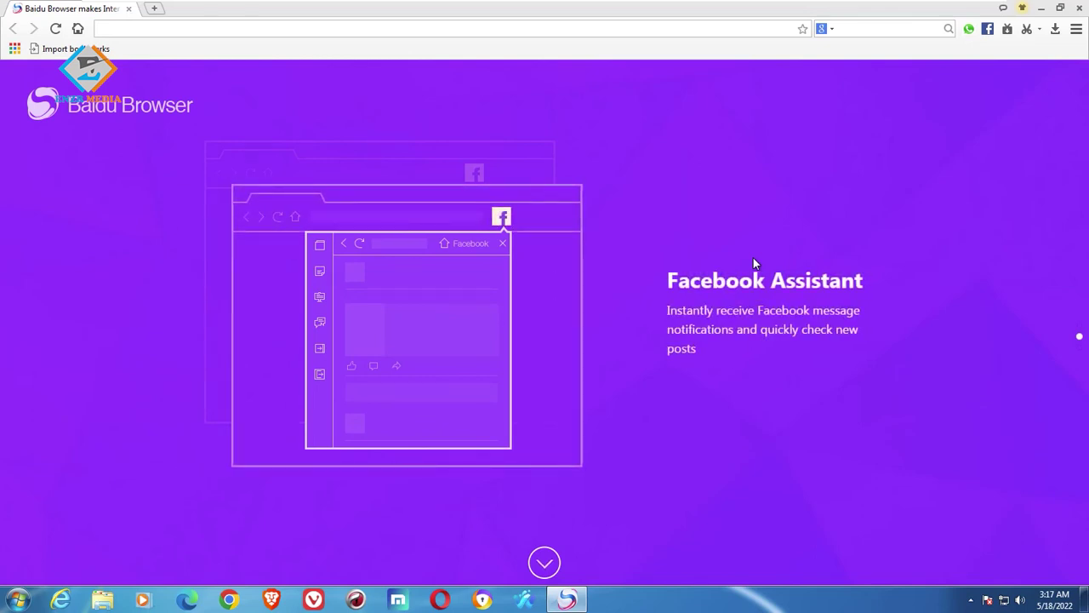
scroll(752, 258, down, 1)
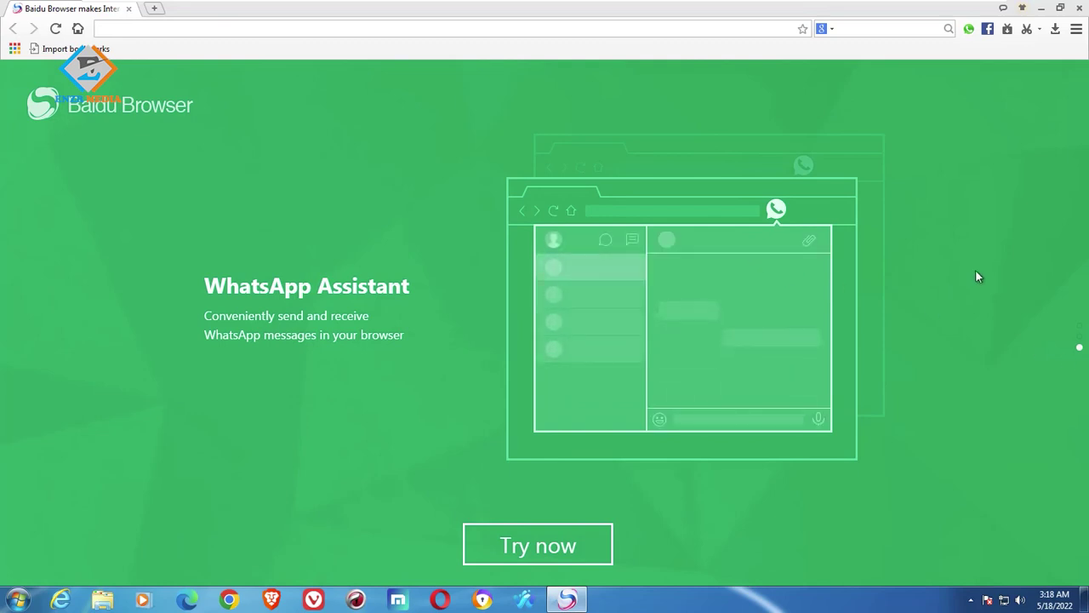
scroll(976, 273, up, 1)
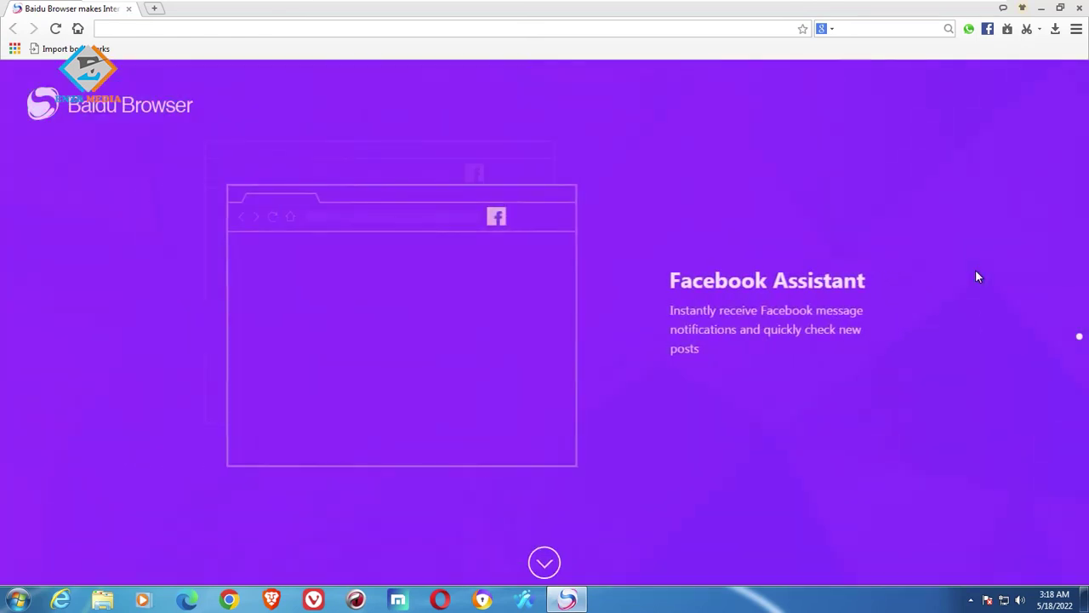
scroll(975, 269, up, 1)
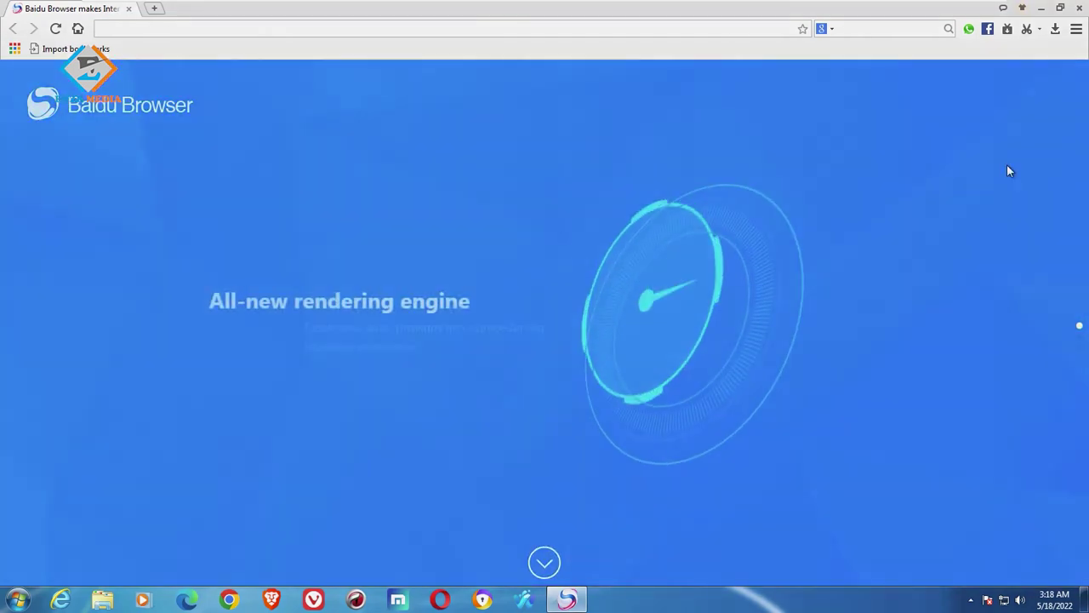
click(1060, 8)
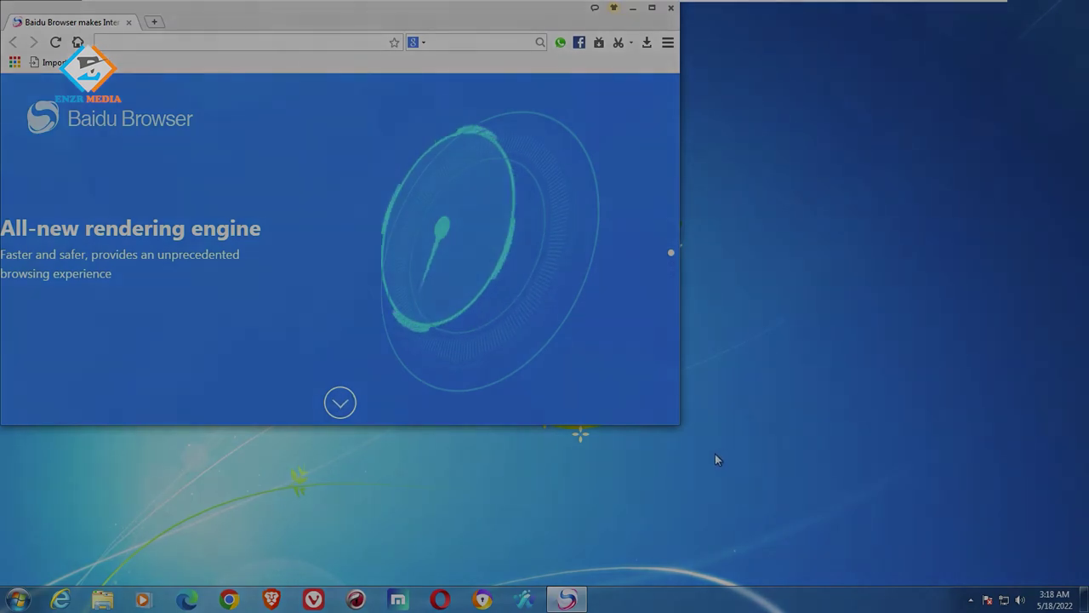